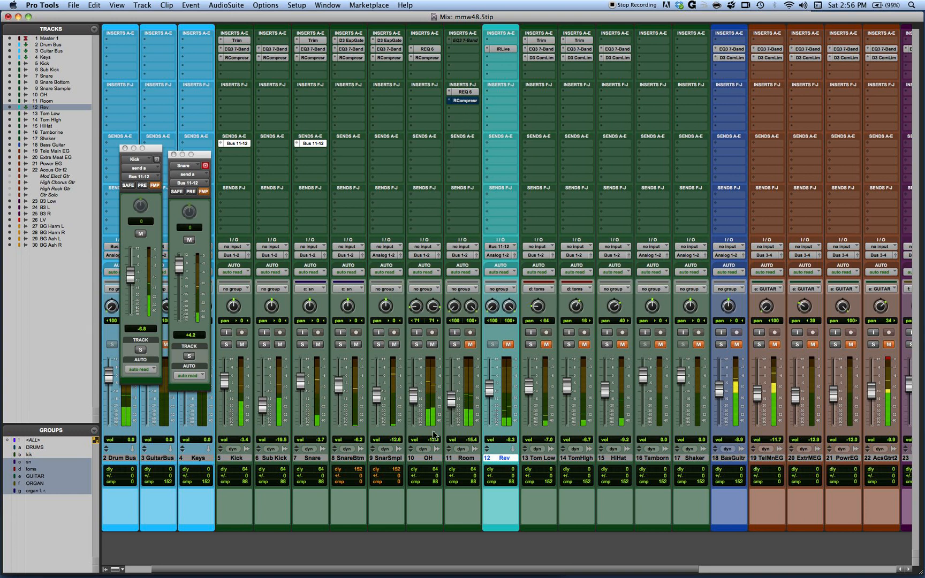
# Step: Mute and unmute the OH track to compare the drum sound without and with it
pyautogui.click(433, 344)
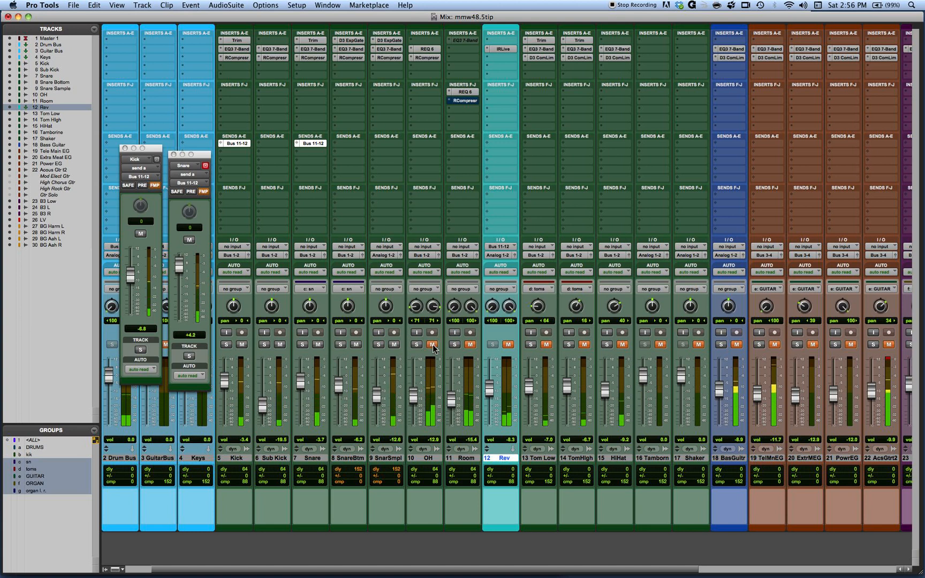
pyautogui.click(433, 345)
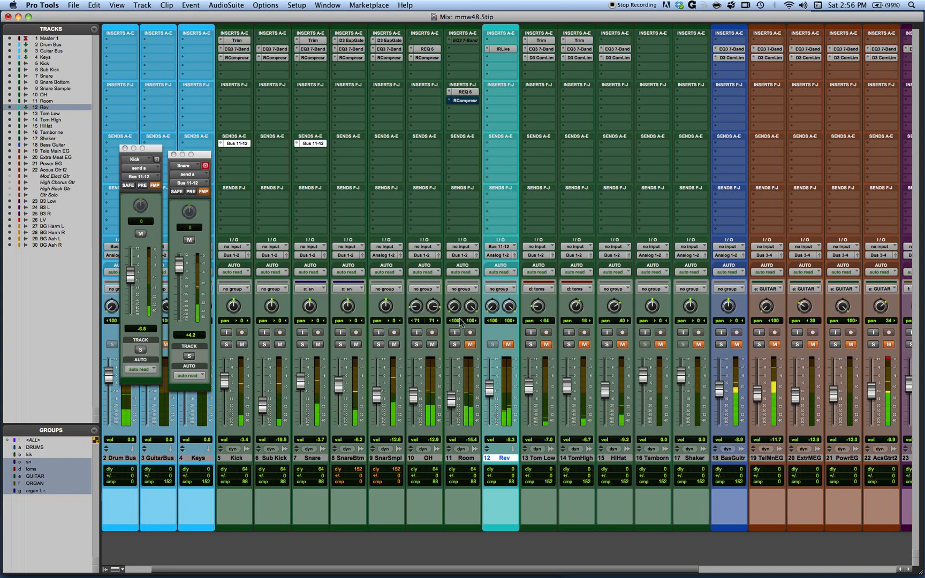
# Step: Unmute and solo the Room track and raise its fader to -4.0 dB
pyautogui.click(471, 345)
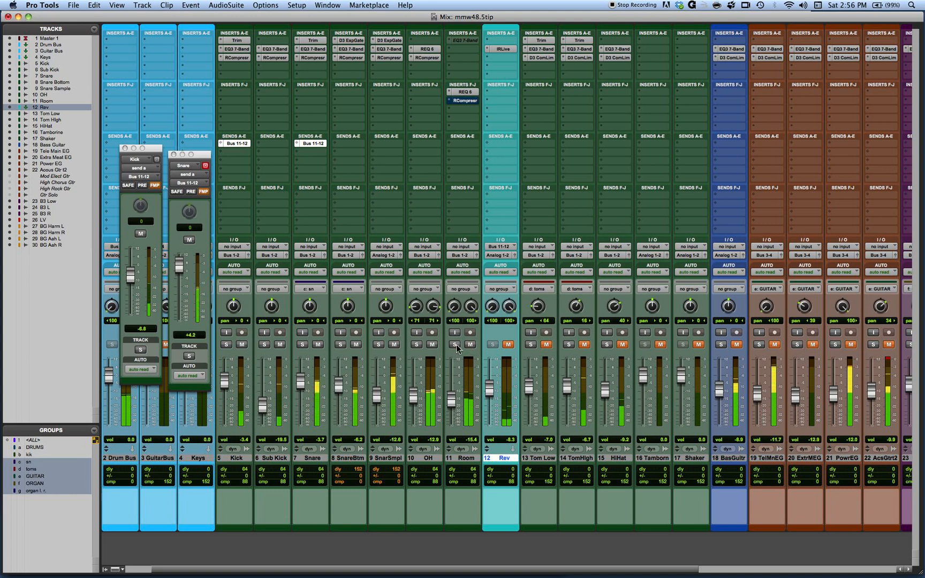
pyautogui.click(455, 345)
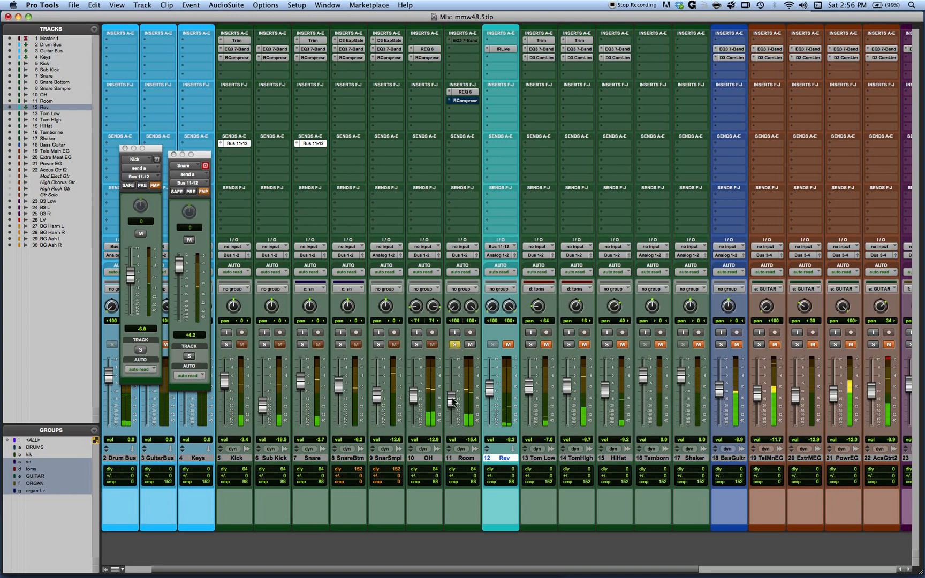
pyautogui.moveTo(452, 397); pyautogui.dragTo(452, 383)
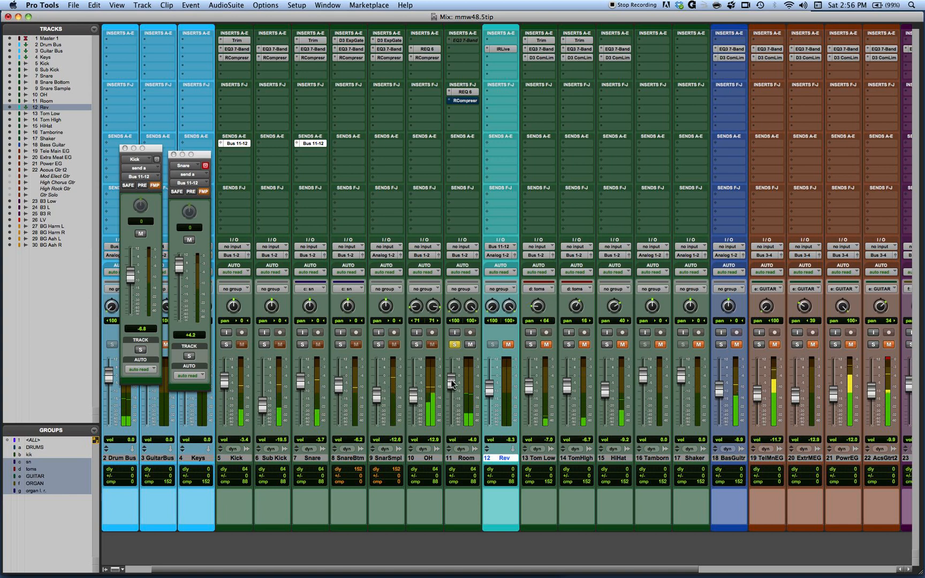
# Step: Open the Room track's REQ 6 equalizer and move its window clear of the Room channel
pyautogui.click(465, 92)
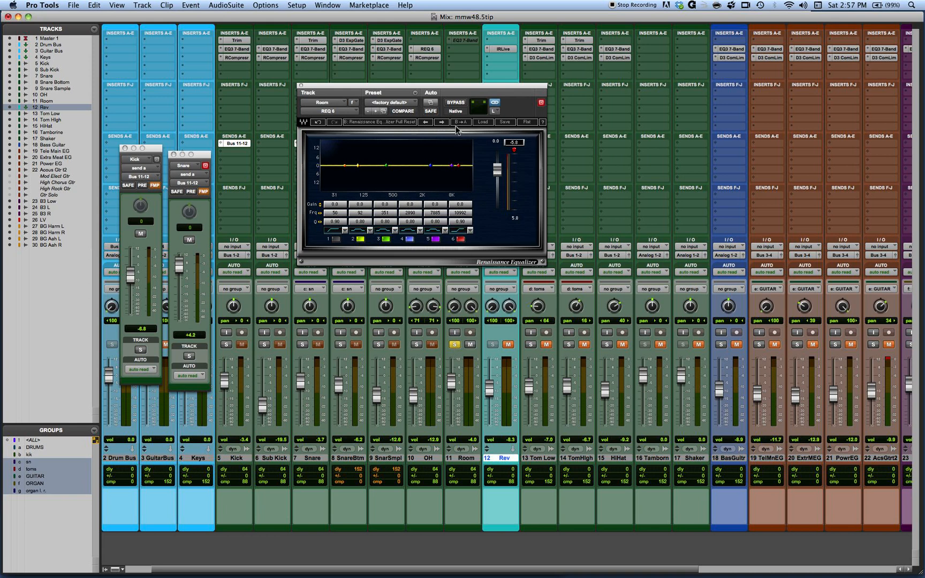
pyautogui.moveTo(448, 89); pyautogui.dragTo(704, 98)
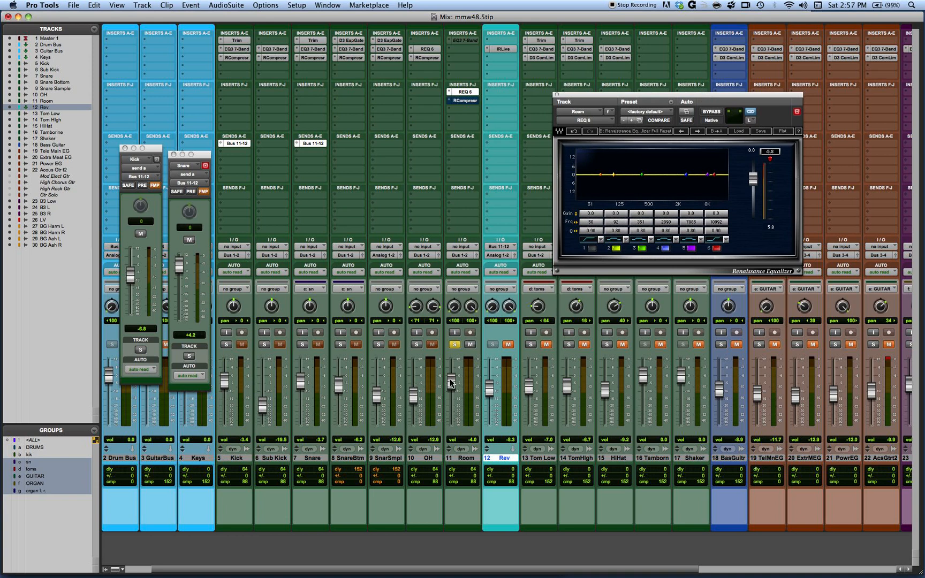
# Step: Pull the Room fader fully down with solo off, and bring it back up to -0.6 dB with the track soloed
pyautogui.moveTo(451, 383); pyautogui.dragTo(453, 443)
pyautogui.click(454, 345)
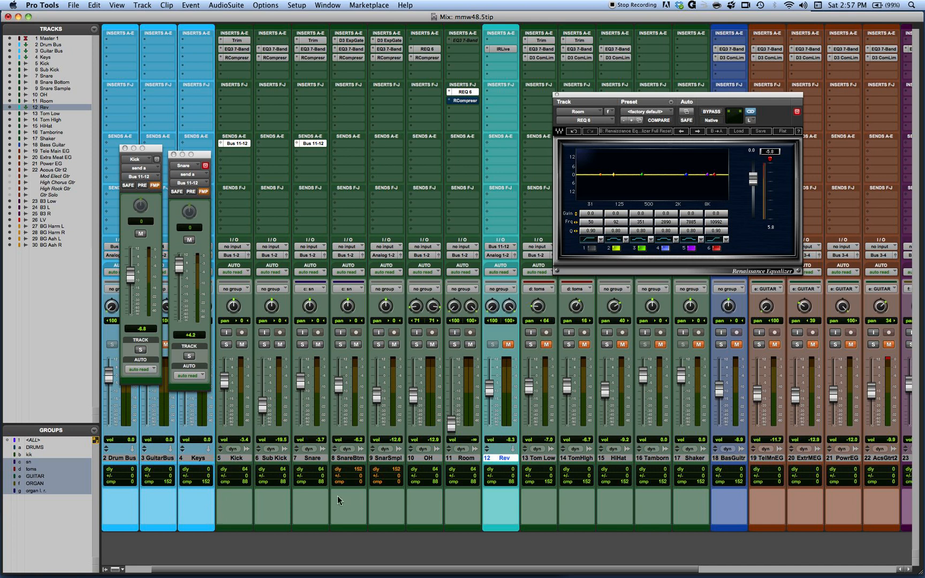
pyautogui.moveTo(454, 424); pyautogui.dragTo(454, 377)
pyautogui.click(454, 345)
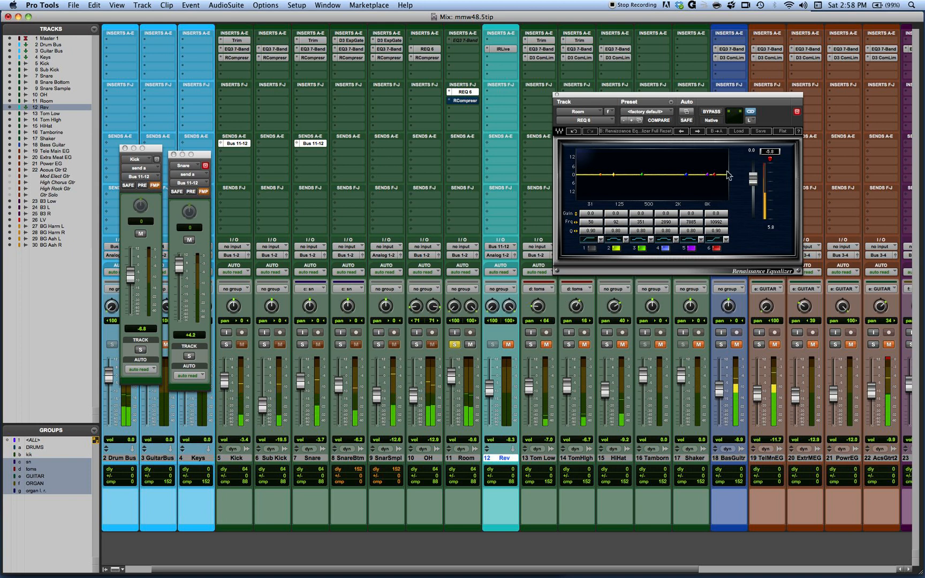
# Step: Reset the equalizer's peak meter and make band 6 a low-pass filter at 4362 Hz with Q 0.73, comparing it off and on
pyautogui.click(770, 159)
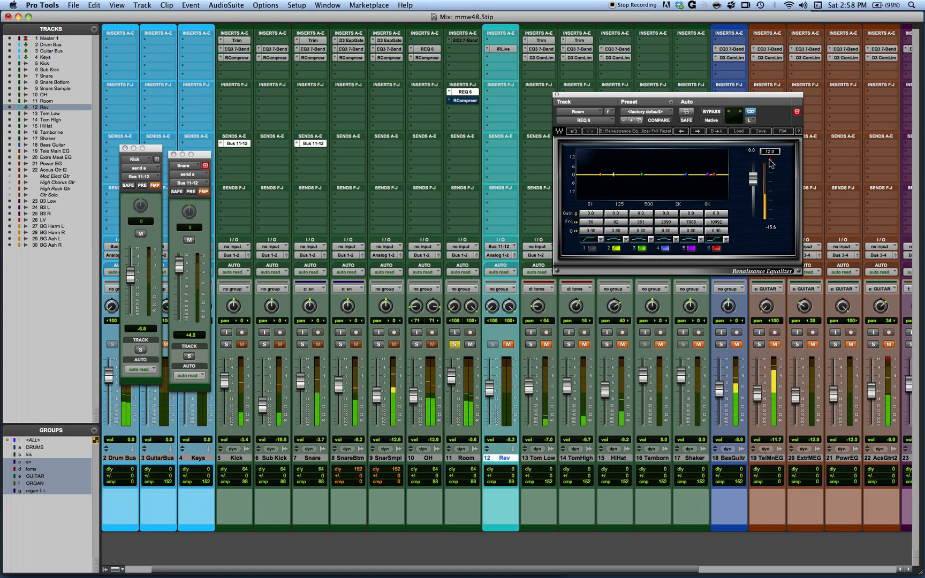
pyautogui.click(720, 238)
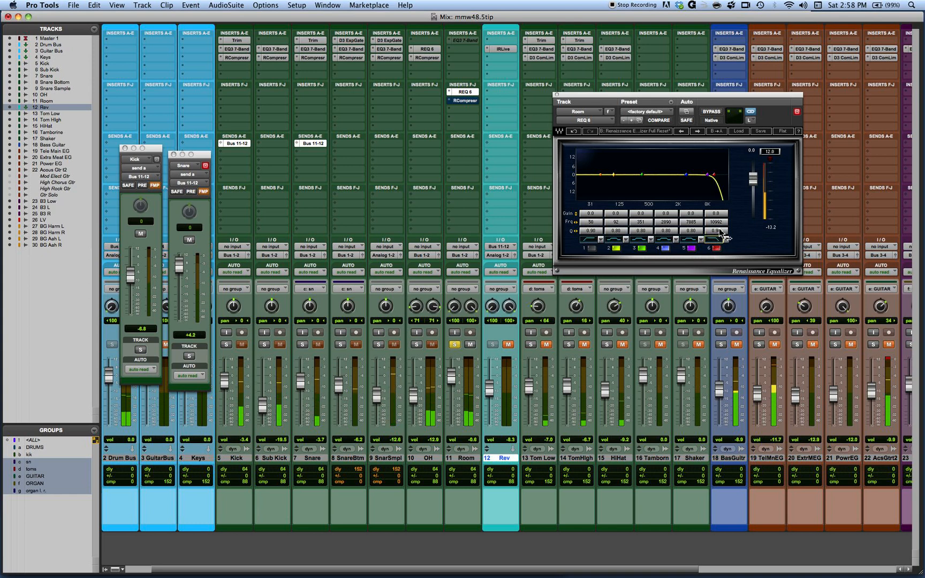
pyautogui.moveTo(716, 222)
pyautogui.mouseDown()
pyautogui.moveTo(716, 241)
pyautogui.moveTo(716, 218)
pyautogui.mouseUp()
pyautogui.click(717, 248)
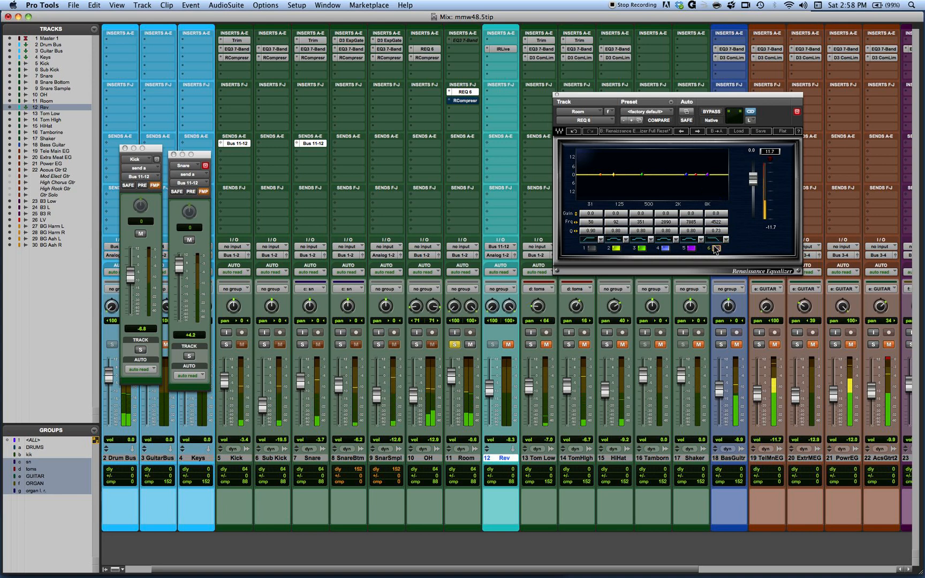
pyautogui.click(716, 248)
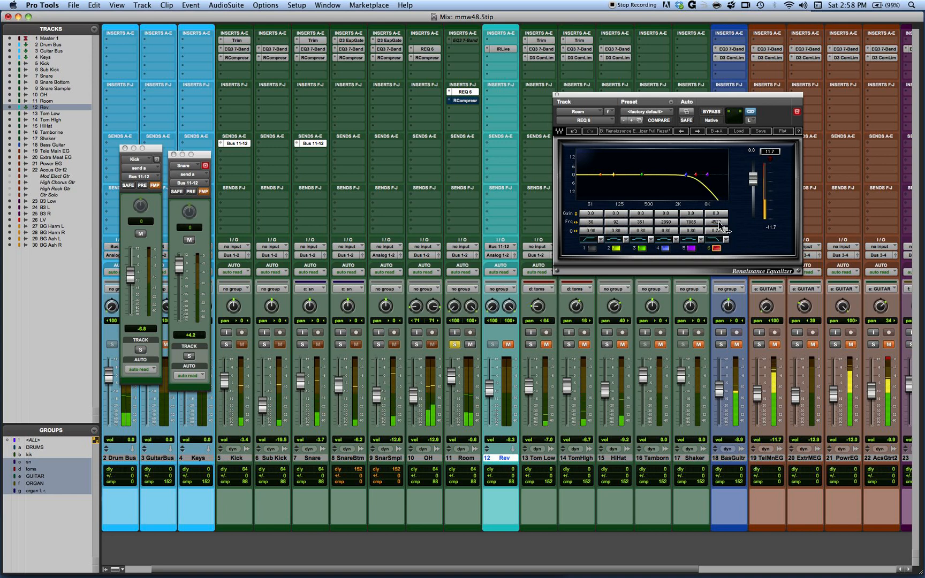
pyautogui.moveTo(718, 222); pyautogui.dragTo(717, 222)
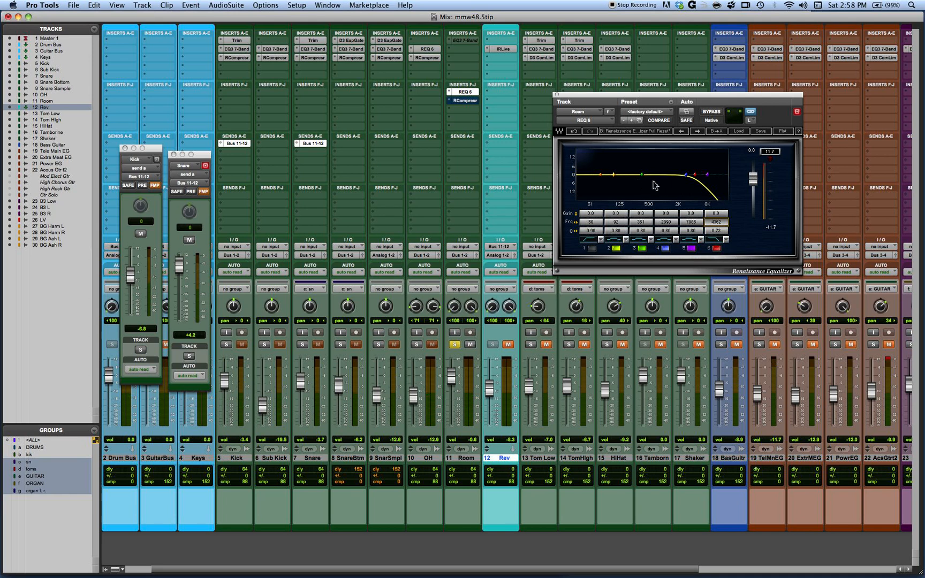
# Step: Adjust band 3 to a -6.6 dB cut at 541 Hz with Q 0.32, and switch the band off
pyautogui.moveTo(641, 213)
pyautogui.mouseDown()
pyautogui.moveTo(641, 202)
pyautogui.moveTo(647, 228)
pyautogui.moveTo(647, 217)
pyautogui.mouseUp()
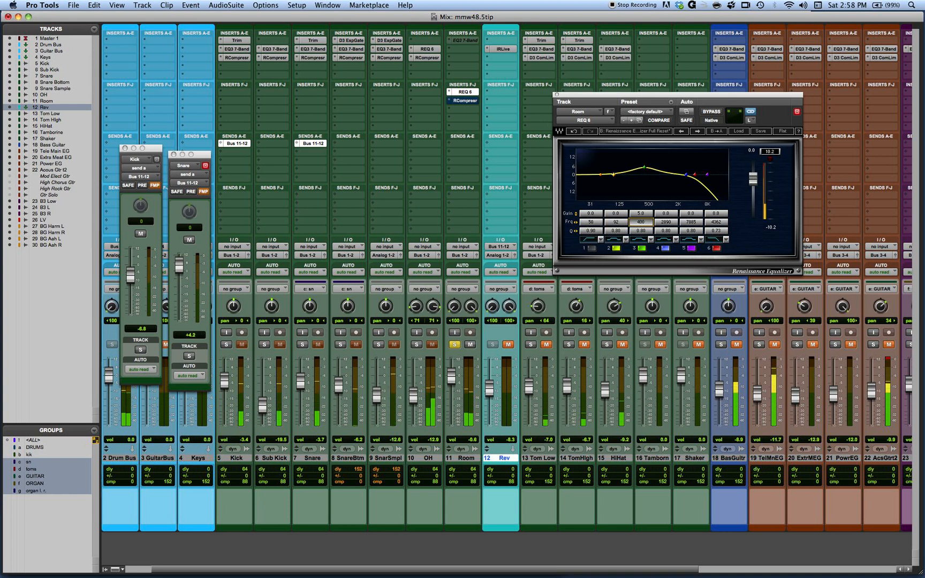
pyautogui.moveTo(641, 223); pyautogui.dragTo(641, 244)
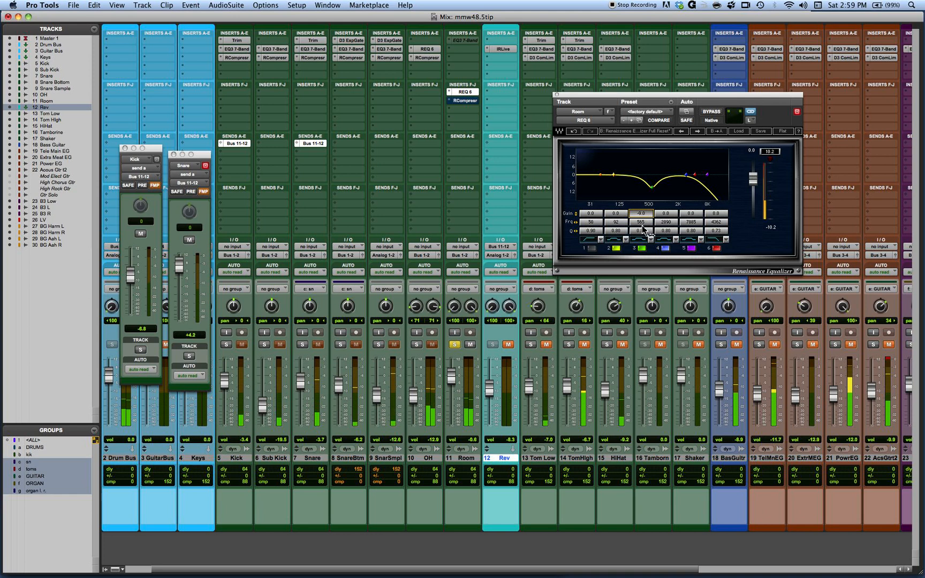
pyautogui.moveTo(642, 231); pyautogui.dragTo(642, 252)
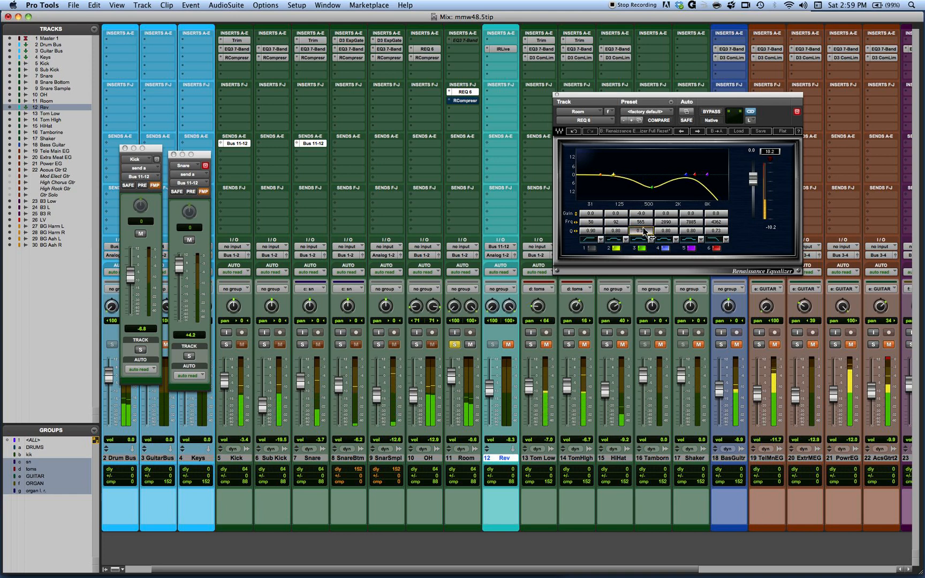
pyautogui.moveTo(641, 213); pyautogui.dragTo(646, 224)
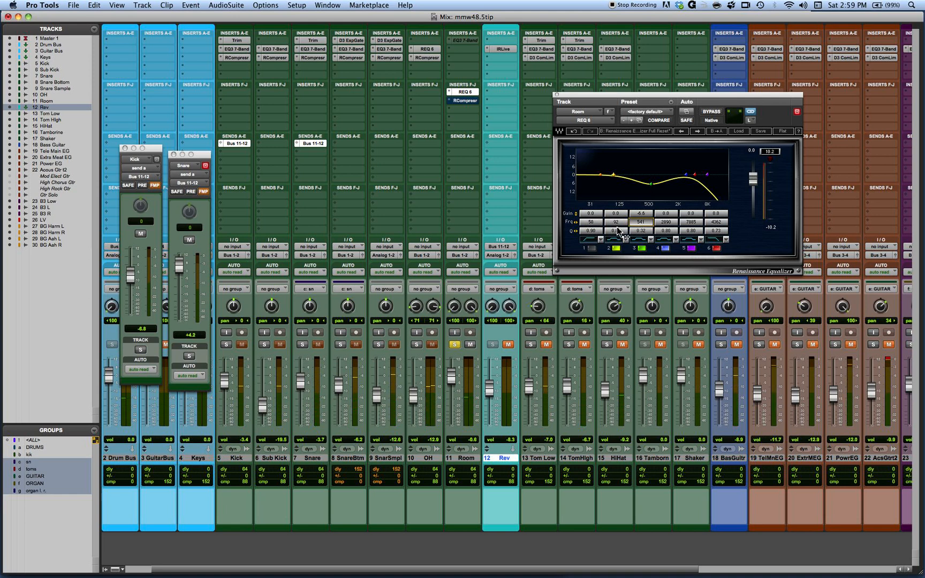
pyautogui.click(643, 249)
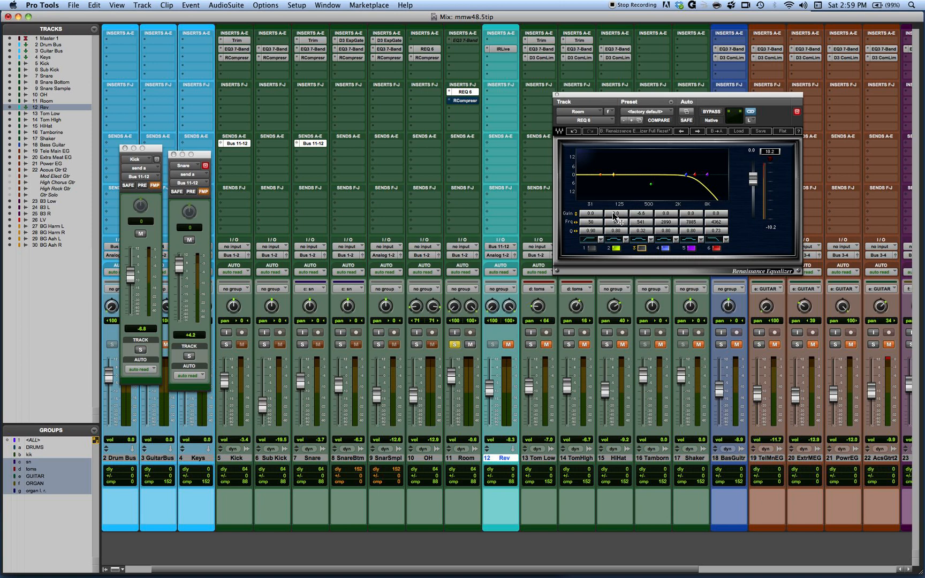
# Step: Boost band 2 by 7.3 dB at 64 Hz with a narrow Q of 6.50, sweeping the low frequencies to find the spot
pyautogui.scroll(9, 617, 215)
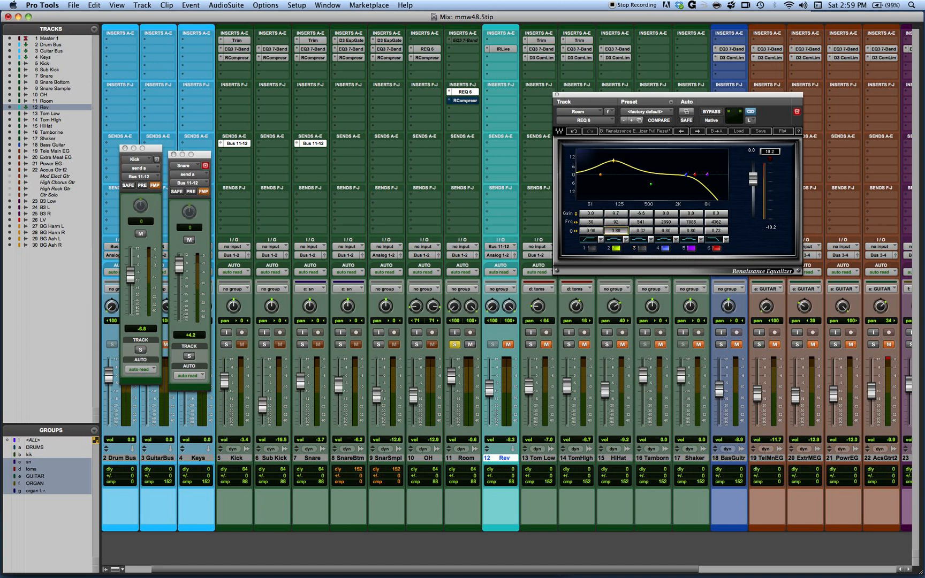
pyautogui.scroll(10, 617, 234)
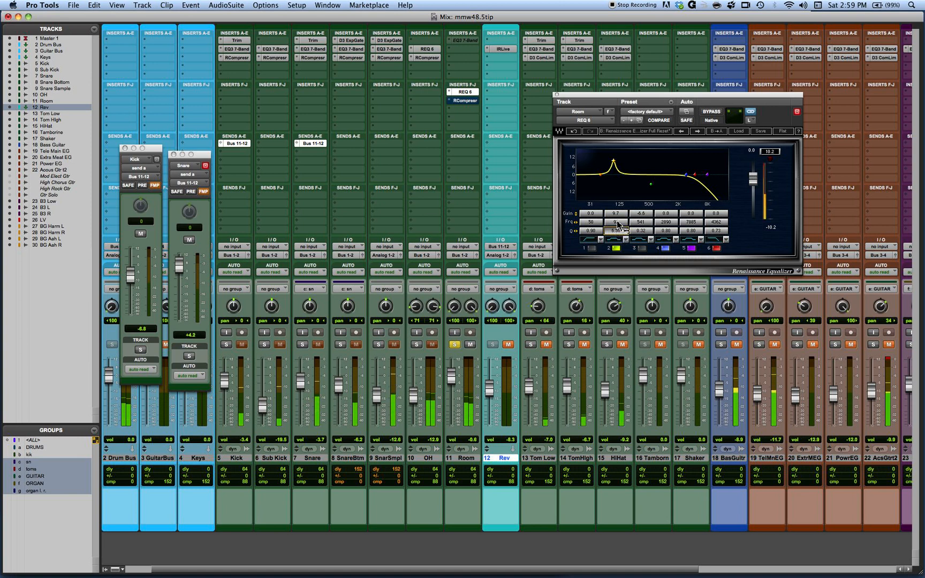
pyautogui.scroll(-5, 616, 222)
pyautogui.scroll(-2, 616, 222)
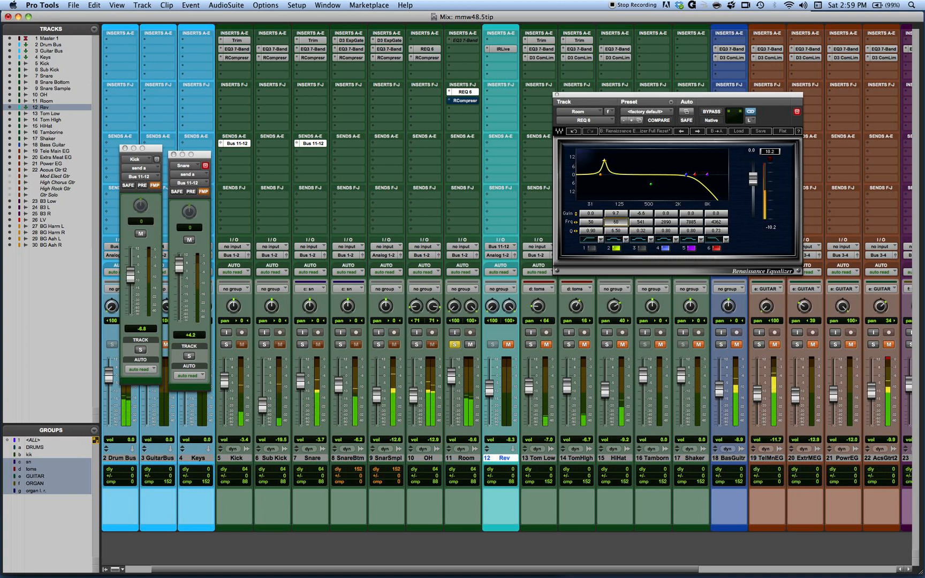
pyautogui.scroll(1, 616, 222)
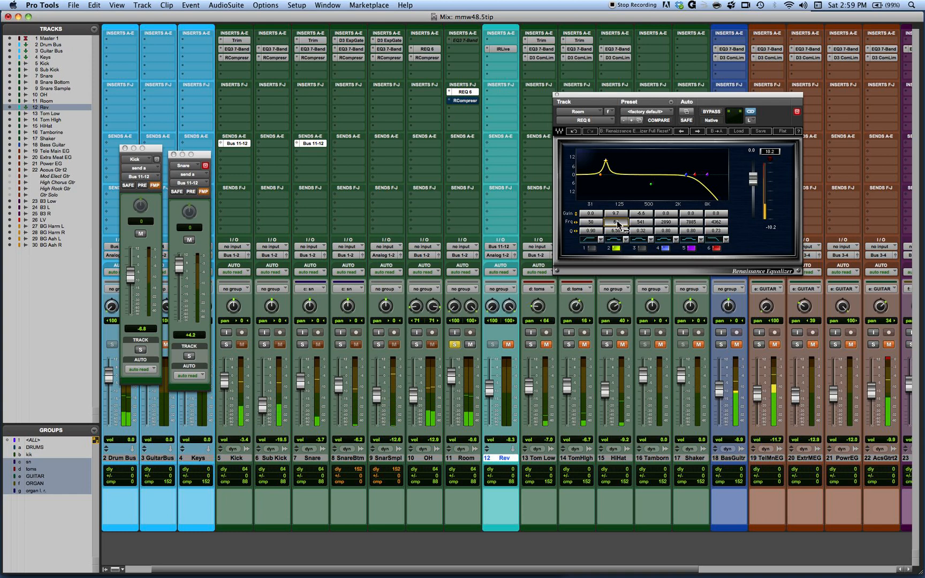
pyautogui.moveTo(617, 215); pyautogui.dragTo(617, 222)
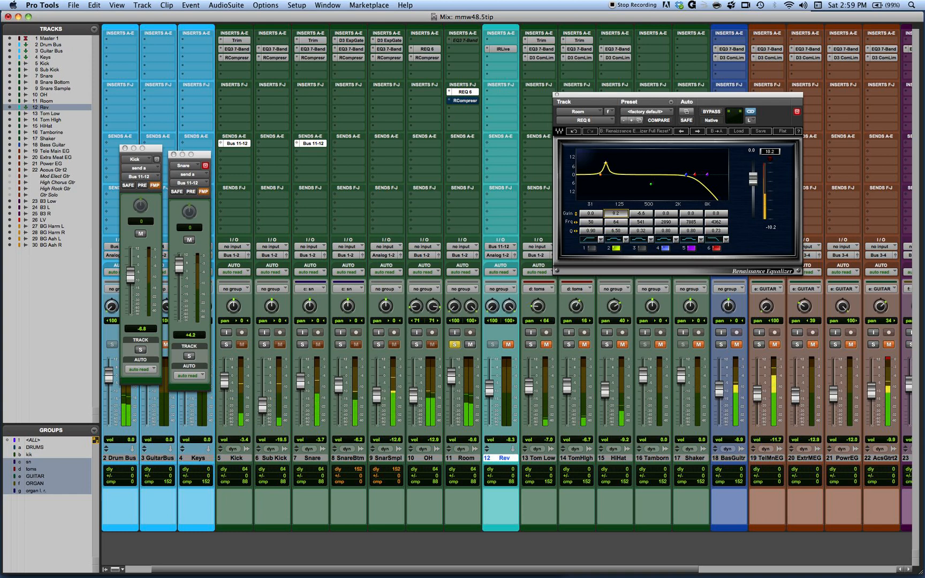
# Step: Enable the band 1 high-pass filter at 43 Hz with Q 1.38, and set band 2 to Q 1.83 and 5.7 dB gain
pyautogui.click(591, 247)
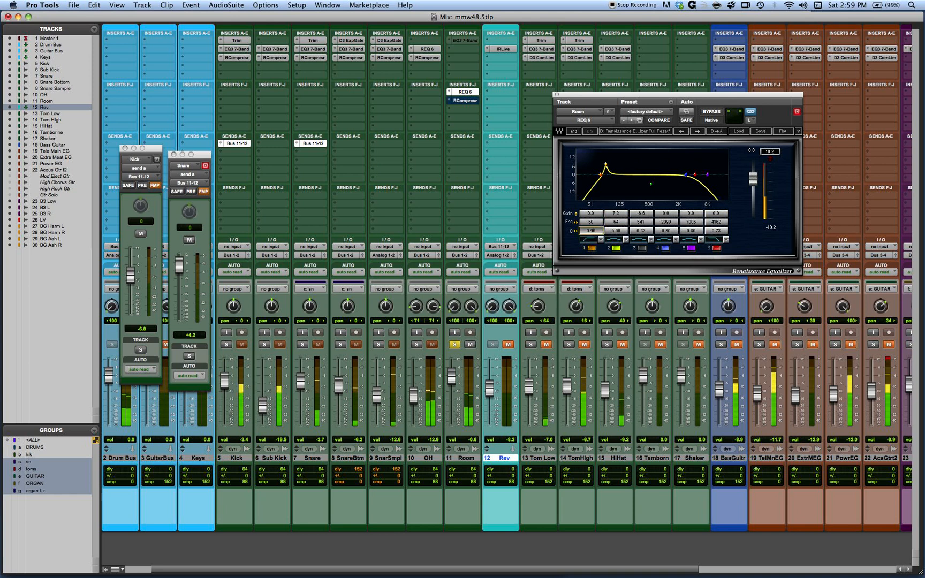
pyautogui.moveTo(591, 222); pyautogui.dragTo(585, 223)
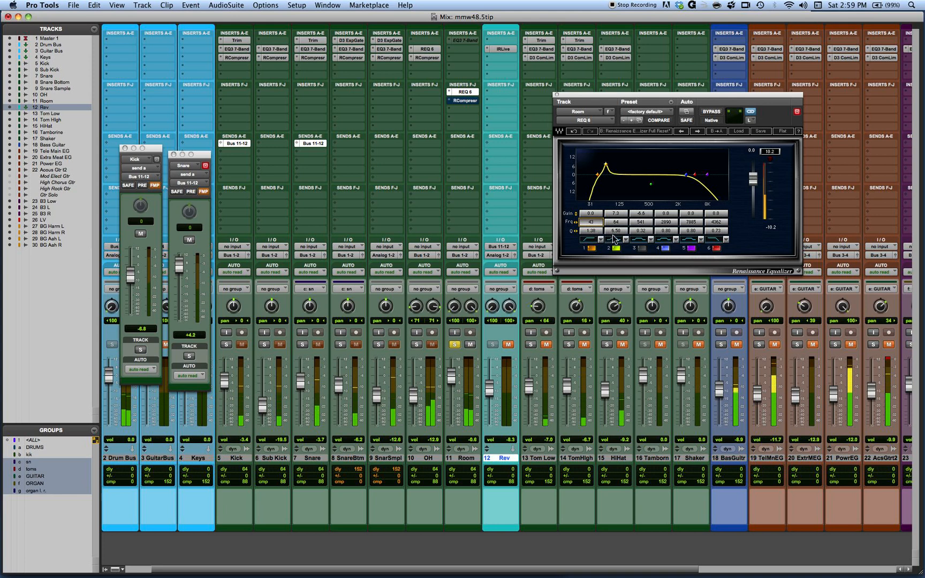
pyautogui.moveTo(619, 232); pyautogui.dragTo(620, 250)
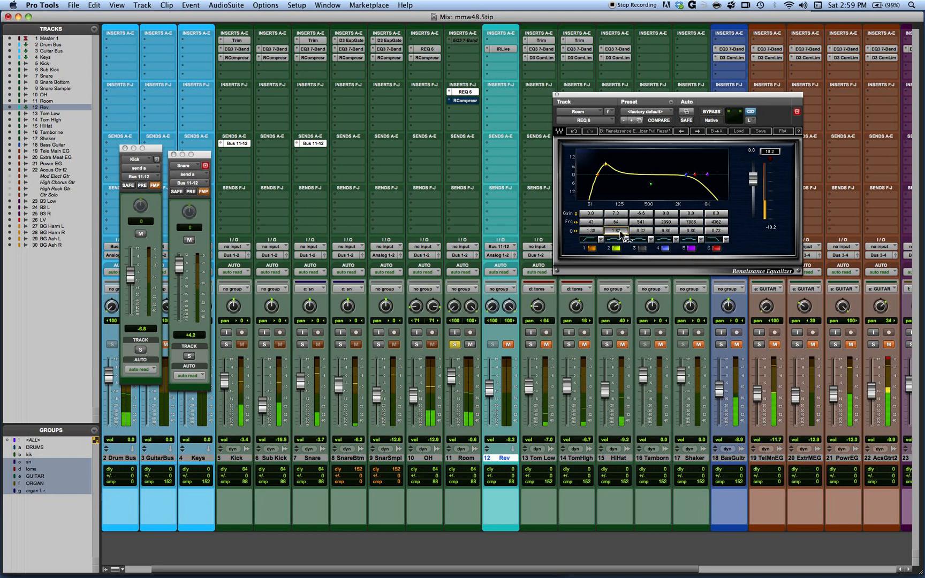
pyautogui.moveTo(615, 213); pyautogui.dragTo(616, 216)
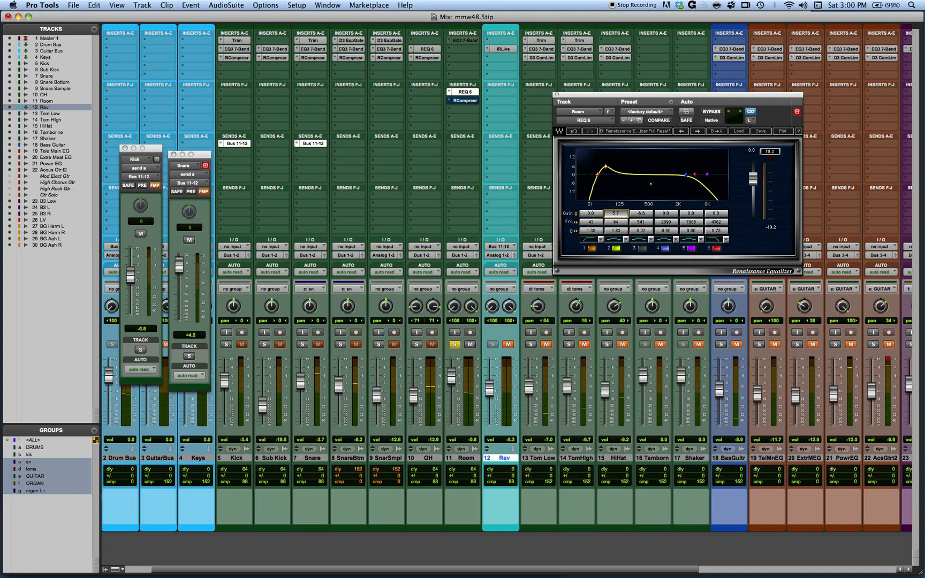
# Step: Re-enable band 3 with a lower frequency and -4.5 dB gain, and compare the equalizer bypassed and active
pyautogui.click(641, 248)
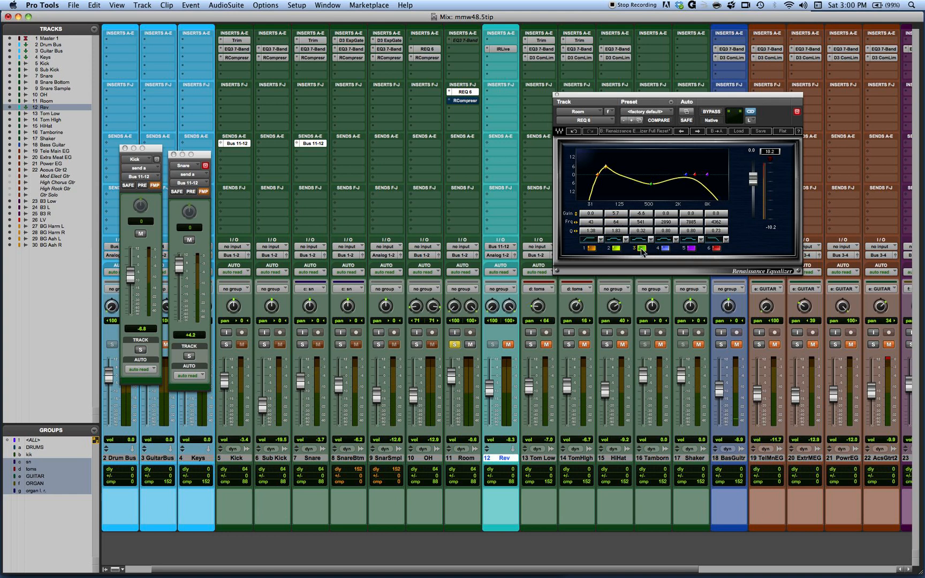
pyautogui.moveTo(645, 216)
pyautogui.mouseDown()
pyautogui.moveTo(642, 257)
pyautogui.moveTo(642, 222)
pyautogui.moveTo(656, 221)
pyautogui.moveTo(644, 209)
pyautogui.mouseUp()
pyautogui.click(644, 214)
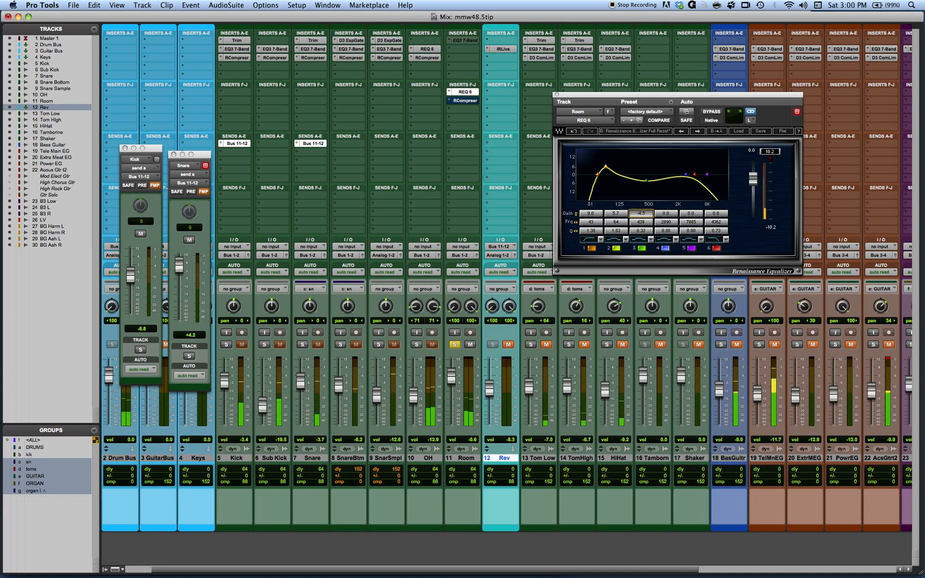
pyautogui.click(712, 111)
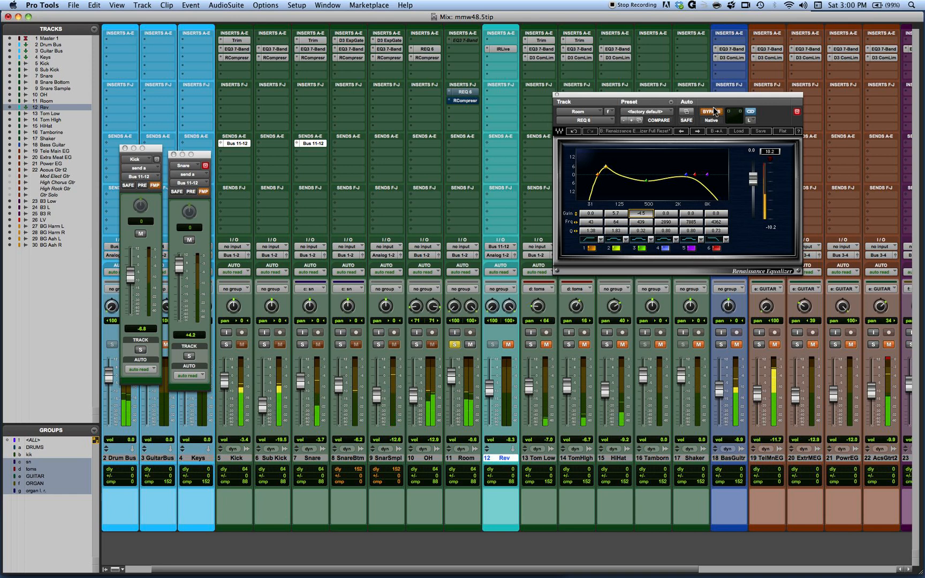
pyautogui.click(712, 111)
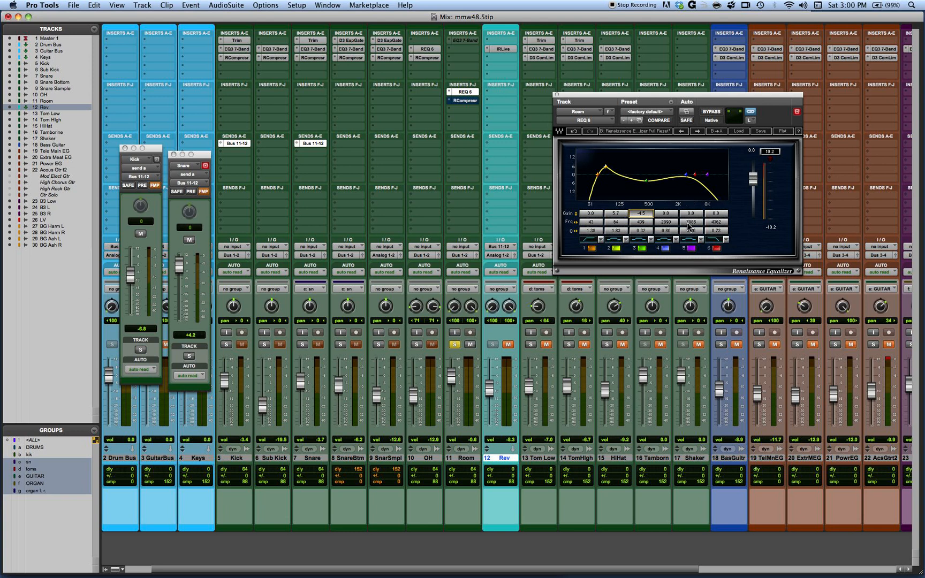
# Step: Set band 4 to 171 Hz with Q 6.50 and 1.5 dB gain, switching band 2 off and back on while adjusting
pyautogui.moveTo(668, 226); pyautogui.dragTo(669, 241)
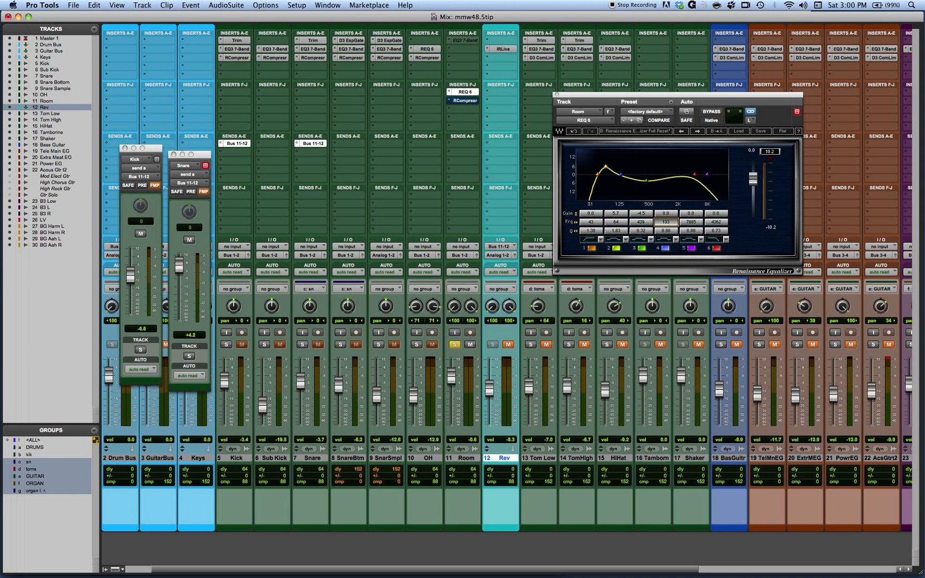
pyautogui.moveTo(669, 215)
pyautogui.mouseDown()
pyautogui.moveTo(669, 200)
pyautogui.moveTo(683, 229)
pyautogui.moveTo(703, 229)
pyautogui.moveTo(670, 211)
pyautogui.moveTo(670, 193)
pyautogui.moveTo(674, 231)
pyautogui.moveTo(667, 222)
pyautogui.moveTo(680, 222)
pyautogui.mouseUp()
pyautogui.click(667, 229)
pyautogui.click(617, 249)
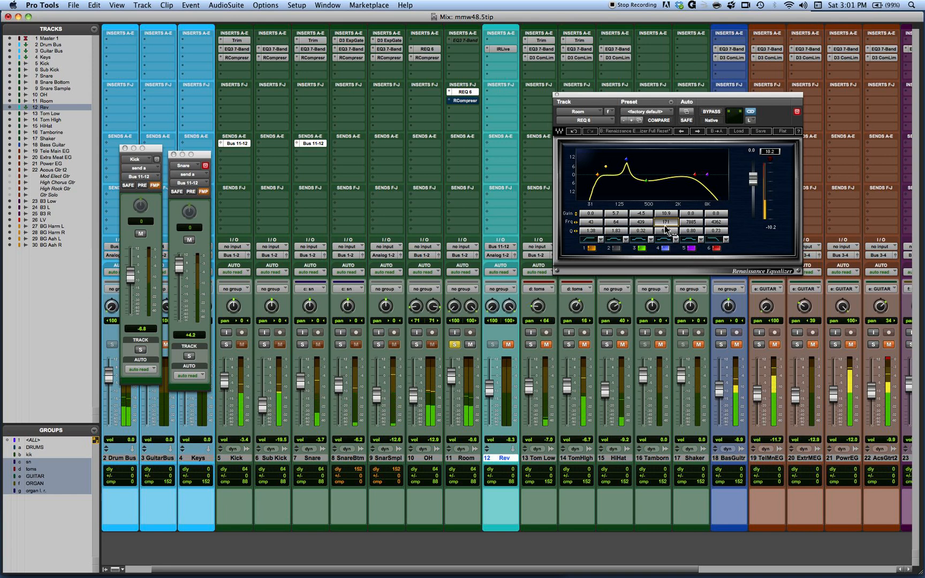
pyautogui.moveTo(666, 214); pyautogui.dragTo(617, 243)
pyautogui.click(616, 248)
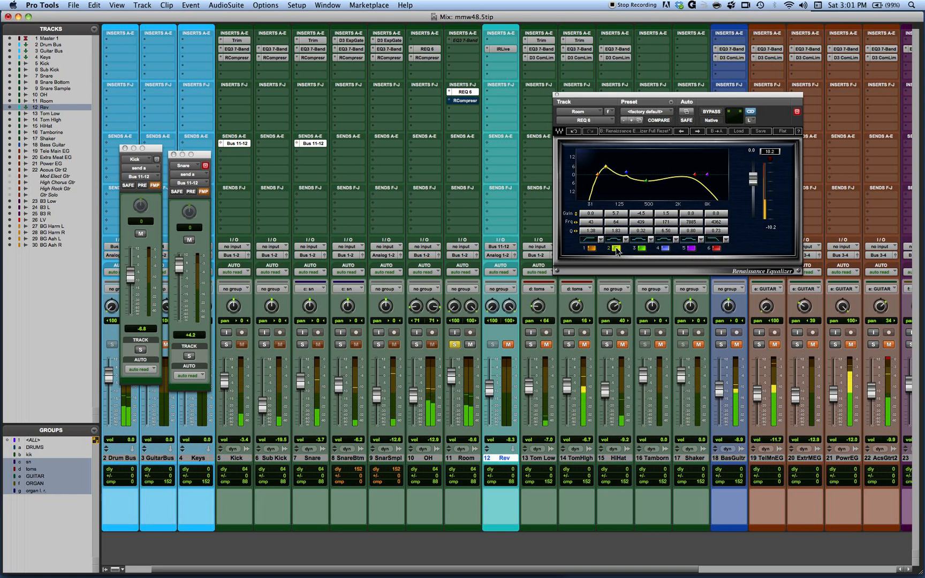
# Step: Try boosting band 4 by 10.3 dB at 107 Hz, switching bands 2 and 4 off and on to compare
pyautogui.click(666, 248)
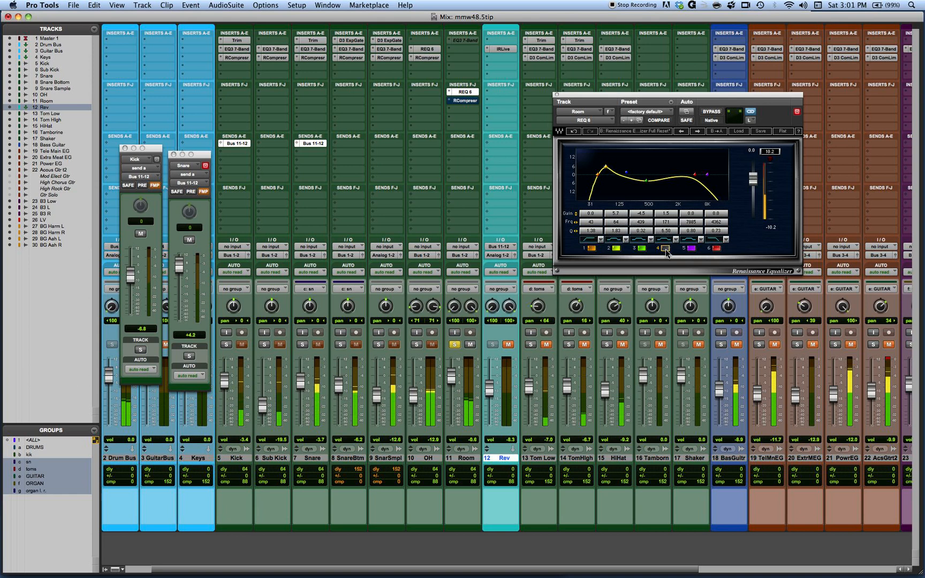
pyautogui.moveTo(675, 223); pyautogui.dragTo(672, 210)
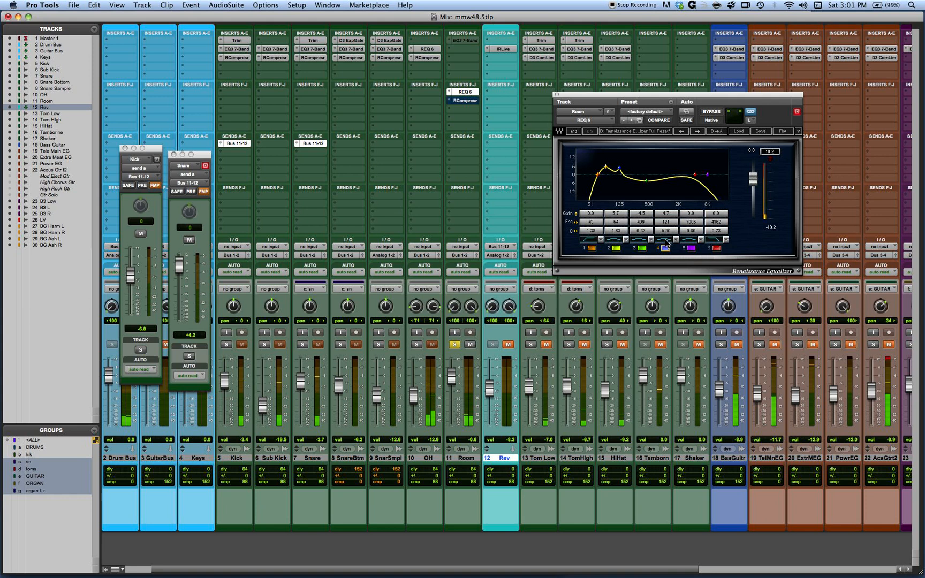
pyautogui.click(616, 248)
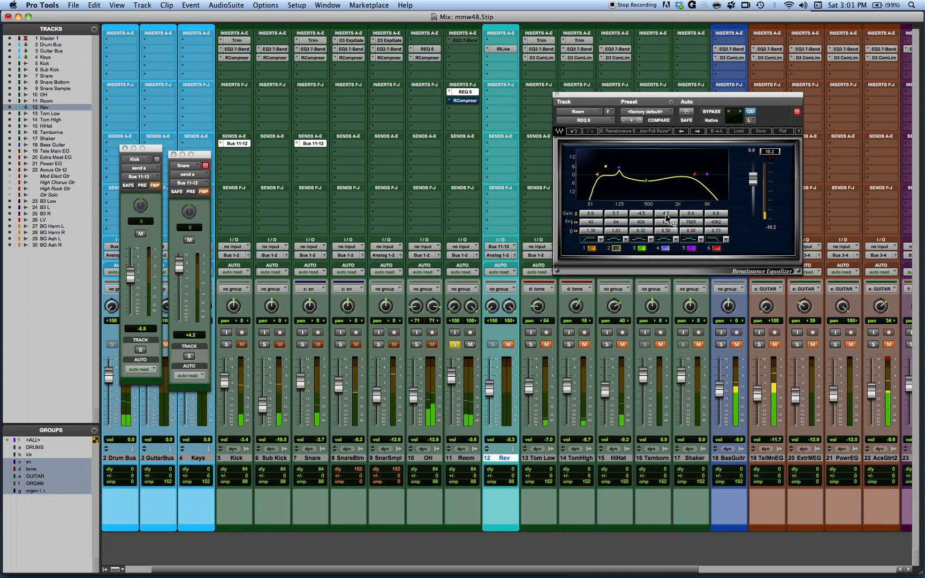
pyautogui.moveTo(666, 213)
pyautogui.mouseDown()
pyautogui.moveTo(665, 198)
pyautogui.moveTo(660, 222)
pyautogui.mouseUp()
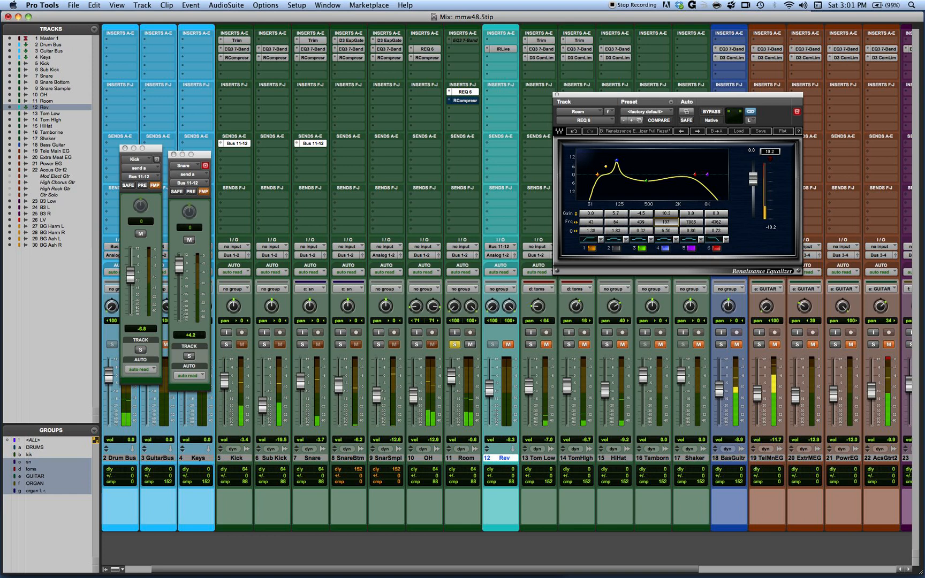
pyautogui.click(617, 248)
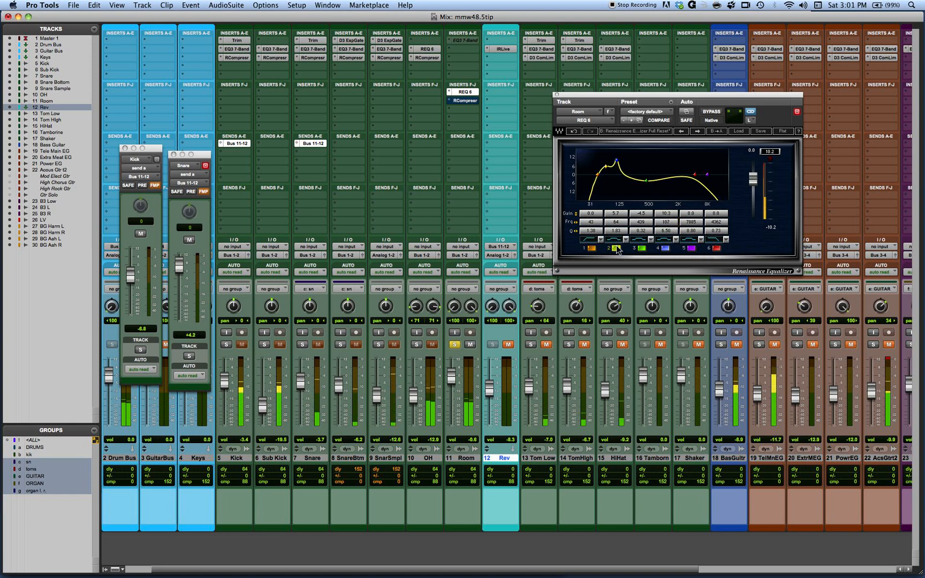
pyautogui.click(665, 249)
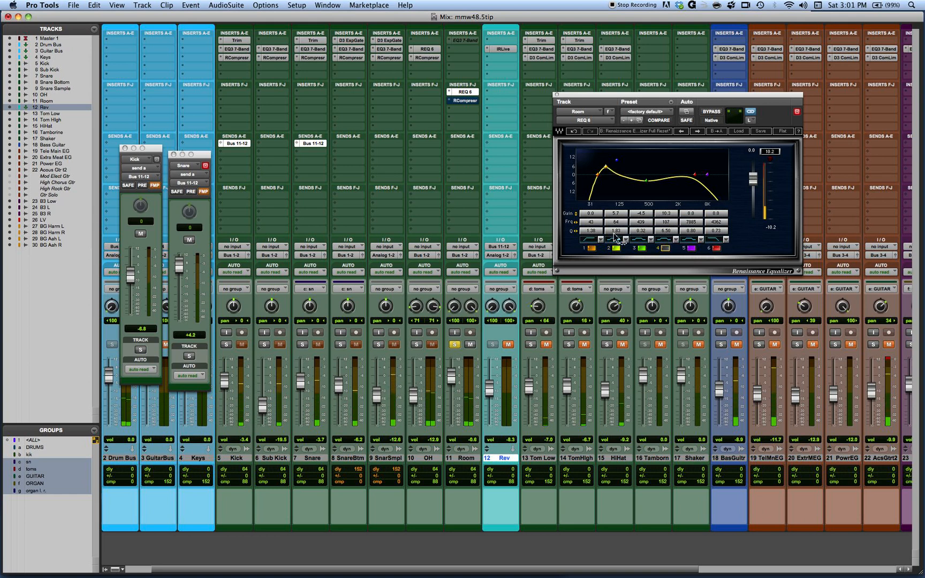
# Step: Re-enable band 4 and set it to 1172 Hz with Q 1.41 and 1.7 dB gain
pyautogui.keyDown('alt'); pyautogui.click(667, 215); pyautogui.keyUp('alt')
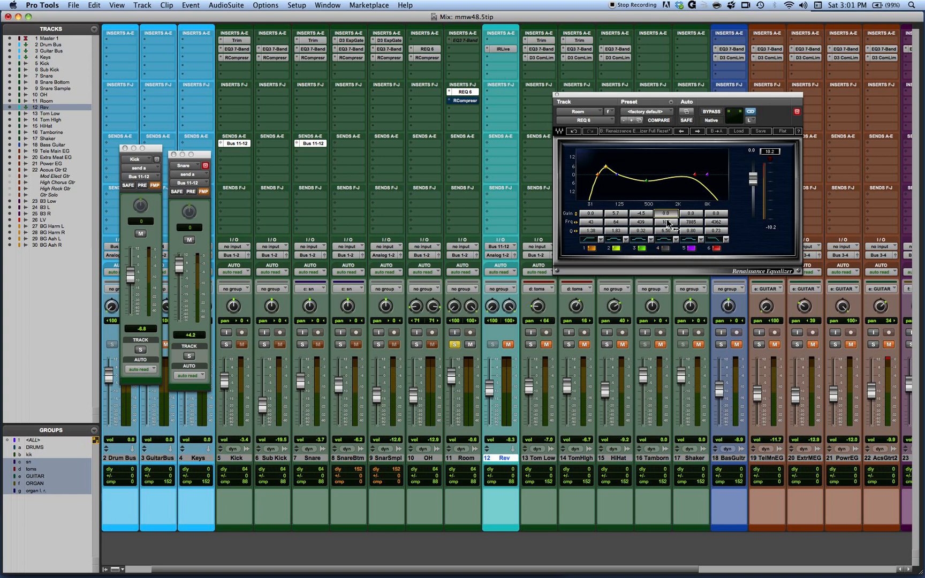
pyautogui.moveTo(668, 222); pyautogui.dragTo(704, 221)
pyautogui.moveTo(669, 216); pyautogui.dragTo(668, 214)
pyautogui.click(666, 248)
pyautogui.moveTo(666, 217); pyautogui.dragTo(666, 214)
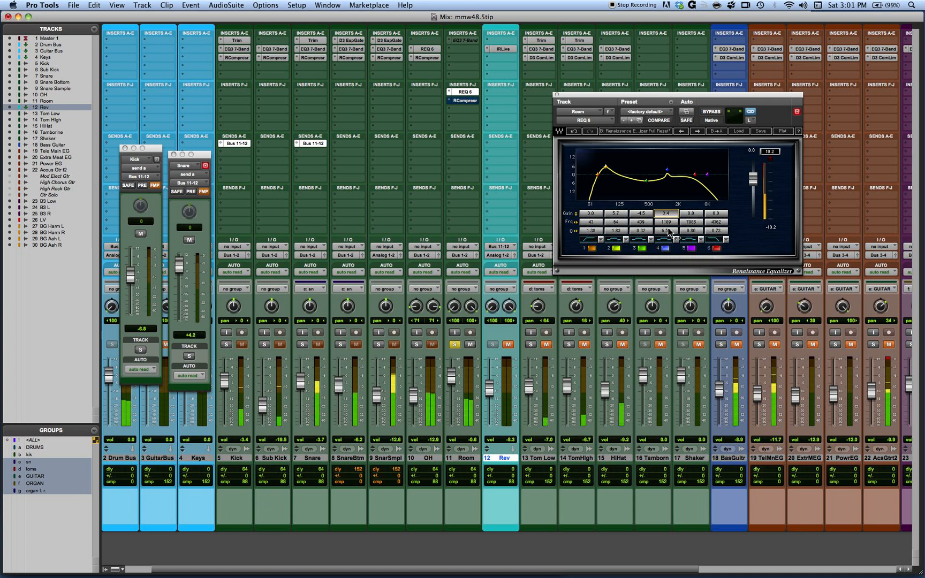
pyautogui.moveTo(669, 236)
pyautogui.mouseDown()
pyautogui.moveTo(669, 245)
pyautogui.moveTo(669, 222)
pyautogui.moveTo(695, 222)
pyautogui.moveTo(668, 219)
pyautogui.mouseUp()
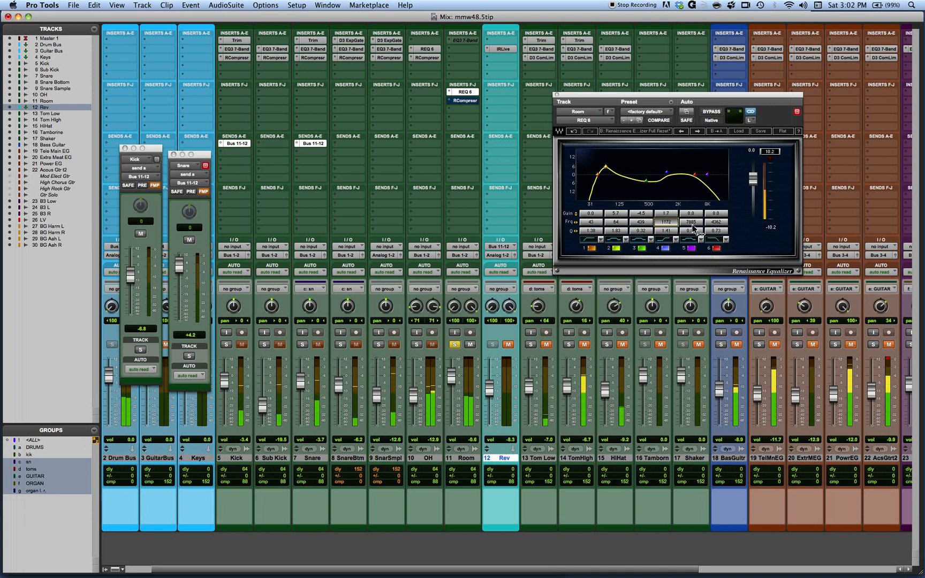
# Step: Set band 6 to 3746 Hz and band 4's gain to 2.4 dB, comparing the equalizer bypassed and active
pyautogui.moveTo(716, 222); pyautogui.dragTo(716, 227)
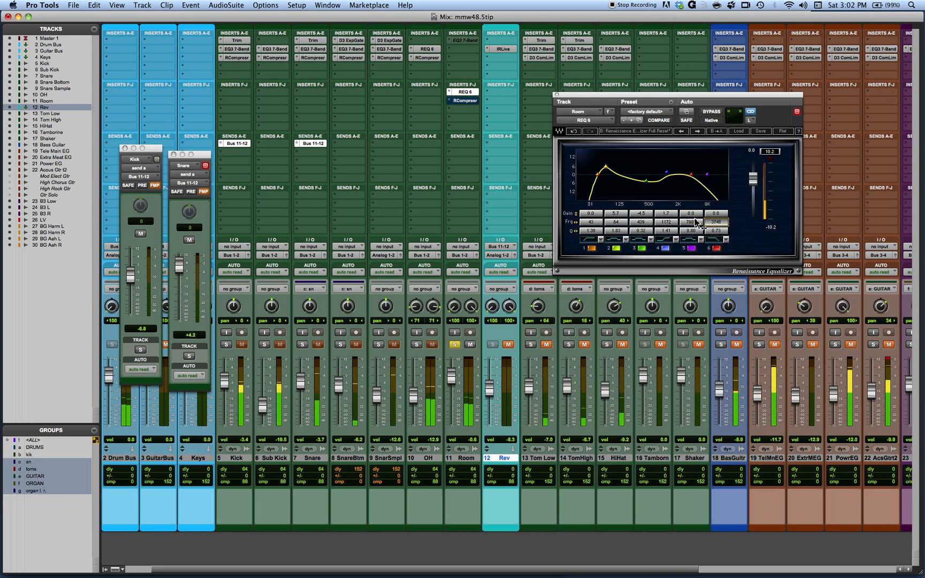
pyautogui.moveTo(667, 216); pyautogui.dragTo(668, 212)
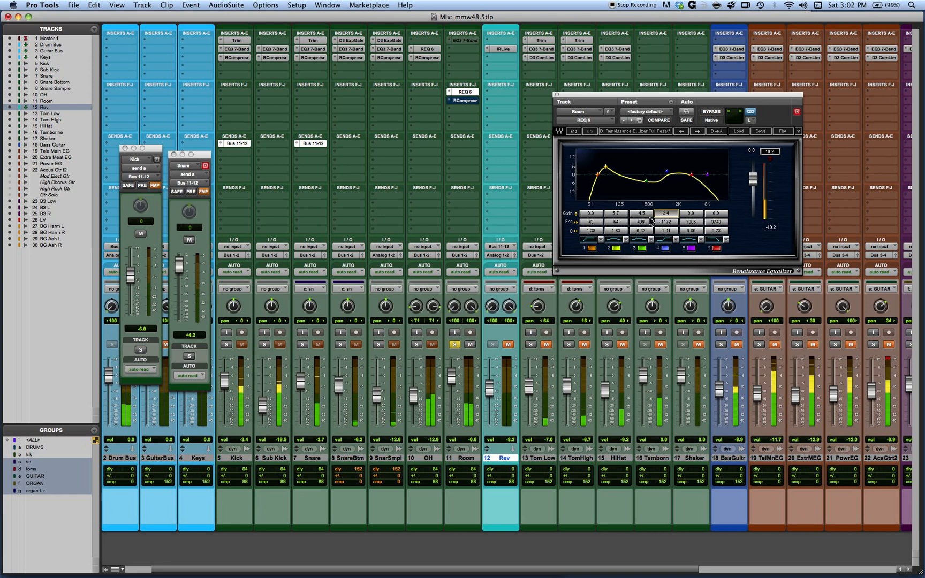
pyautogui.click(706, 114)
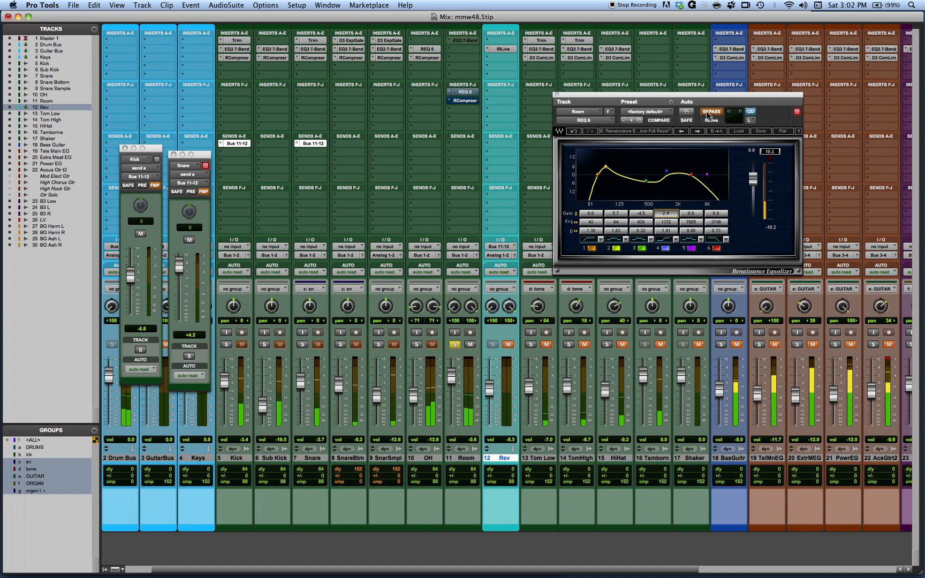
pyautogui.click(707, 113)
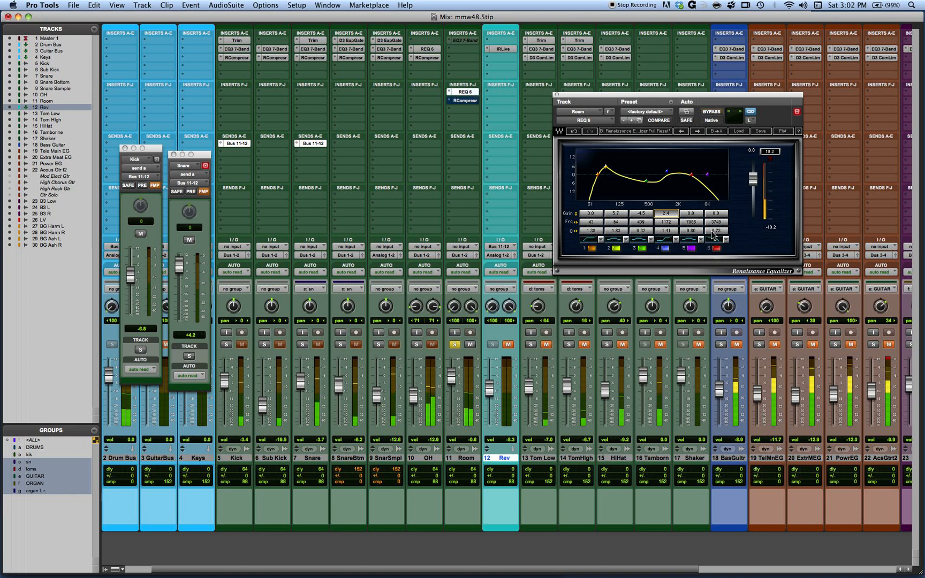
# Step: Set band 6 to 4299 Hz with Q 0.88, and widen band 2 to Q 1.10
pyautogui.moveTo(716, 231)
pyautogui.mouseDown()
pyautogui.moveTo(729, 231)
pyautogui.moveTo(718, 222)
pyautogui.moveTo(726, 222)
pyautogui.mouseUp()
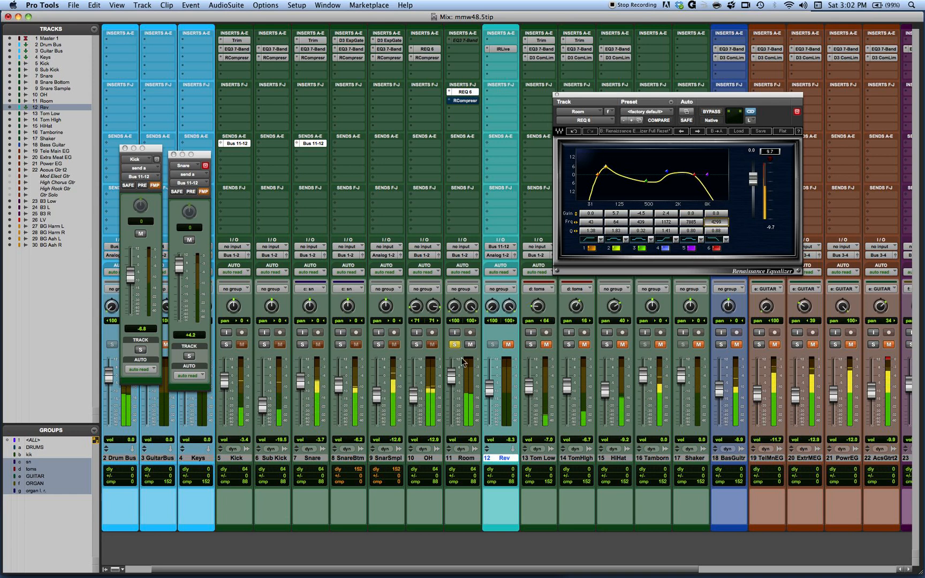
pyautogui.click(614, 222)
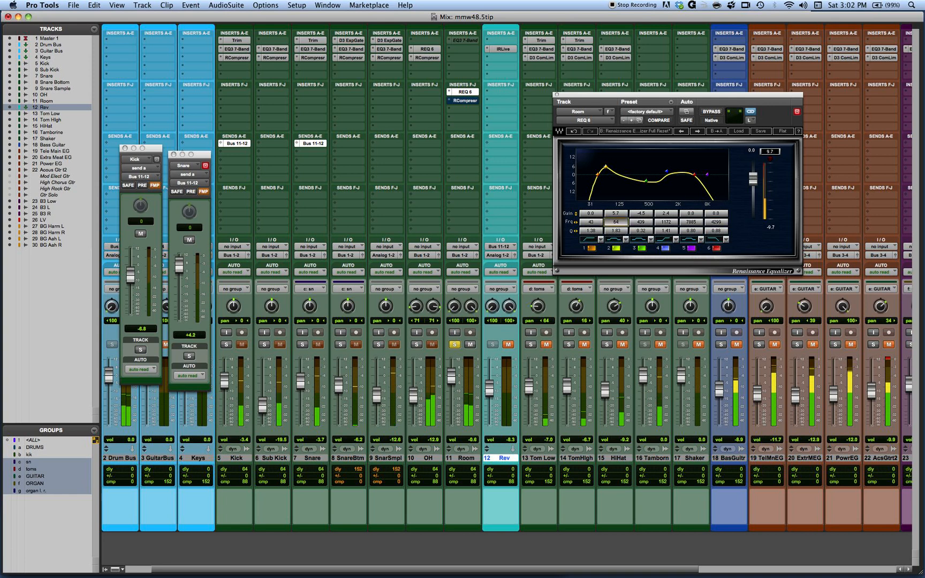
pyautogui.moveTo(616, 231); pyautogui.dragTo(610, 231)
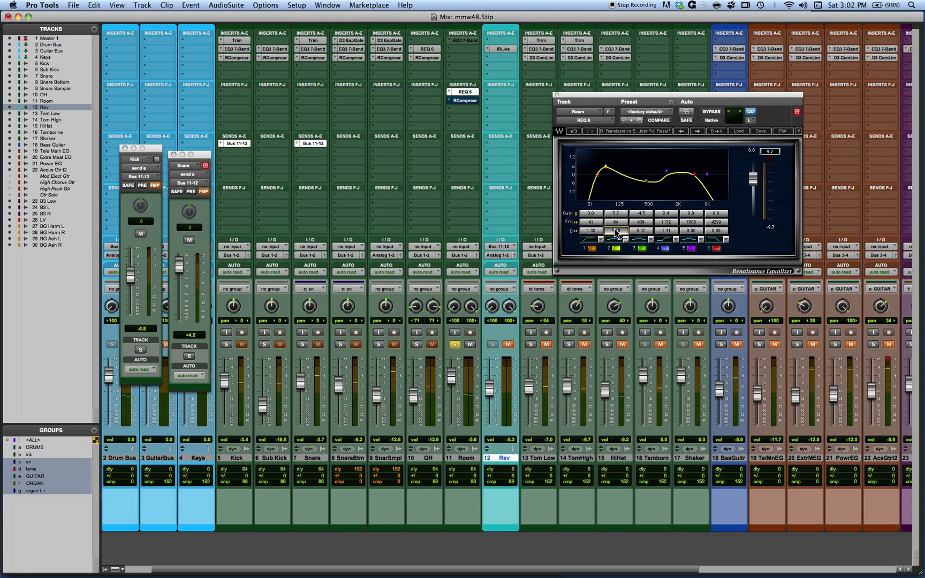
# Step: Take the Room track out of solo, pull its fader fully down, and bring it up to -9.5 dB
pyautogui.click(455, 346)
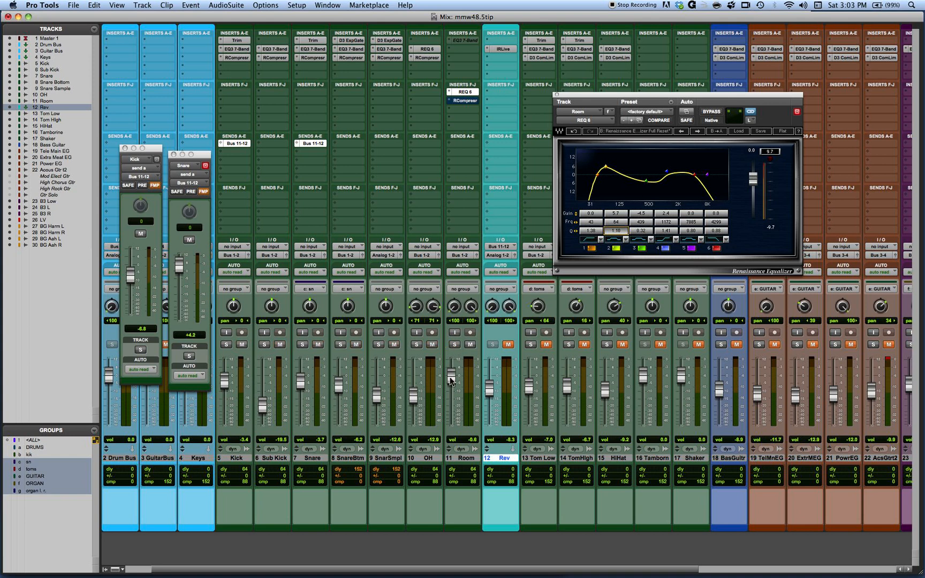
pyautogui.moveTo(452, 378); pyautogui.dragTo(440, 504)
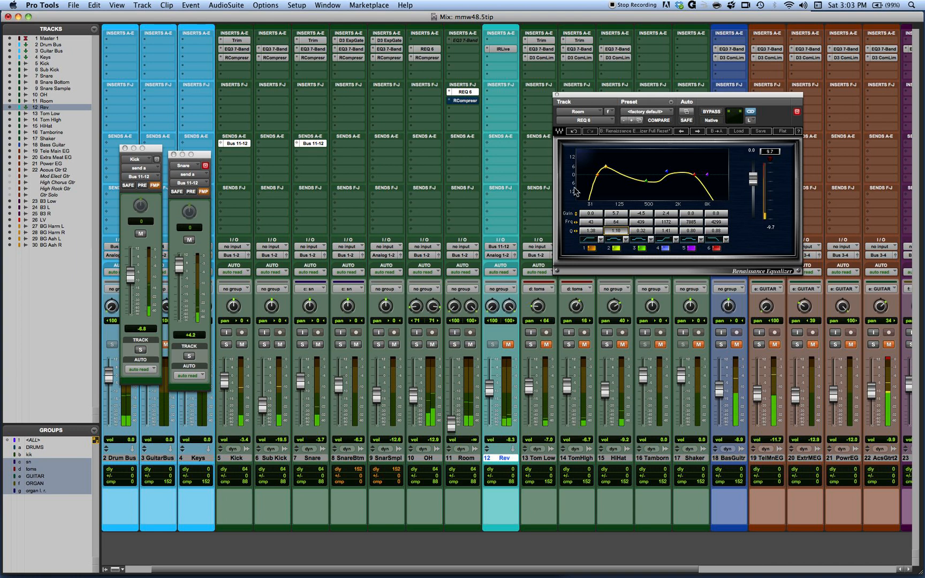
pyautogui.moveTo(452, 425); pyautogui.dragTo(454, 394)
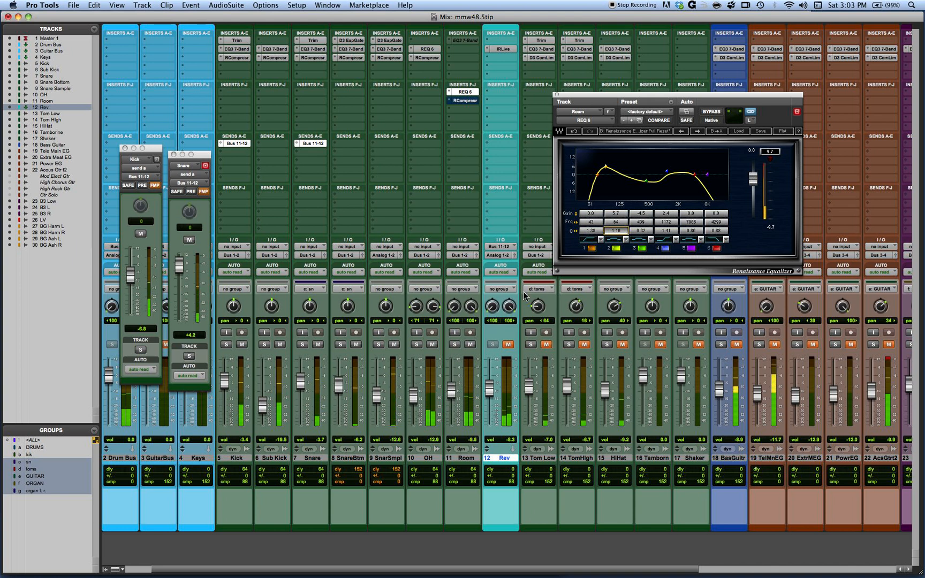
# Step: Set band 2 to Q 2.12 and 6.3 dB gain, switching it off and on to compare
pyautogui.click(616, 248)
pyautogui.click(616, 249)
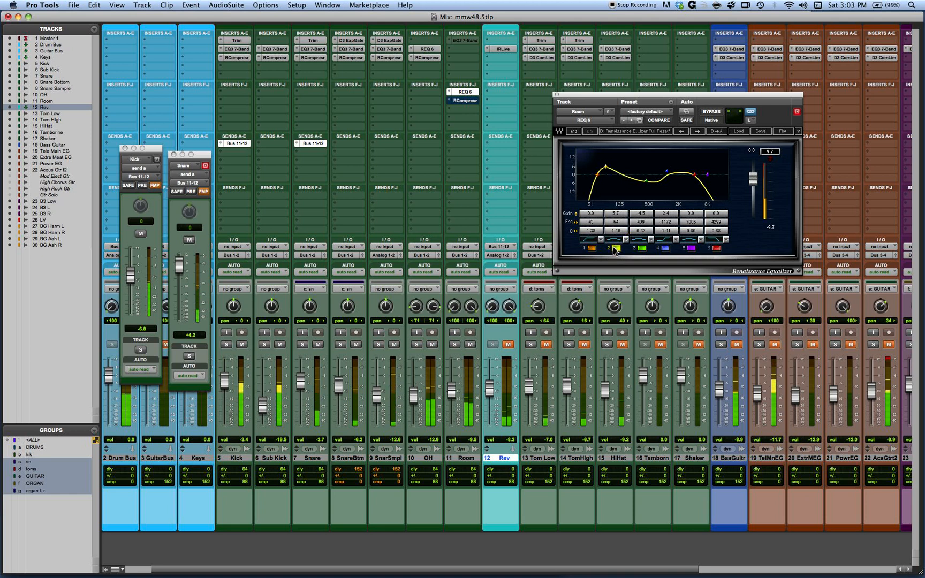
pyautogui.moveTo(616, 213); pyautogui.dragTo(616, 206)
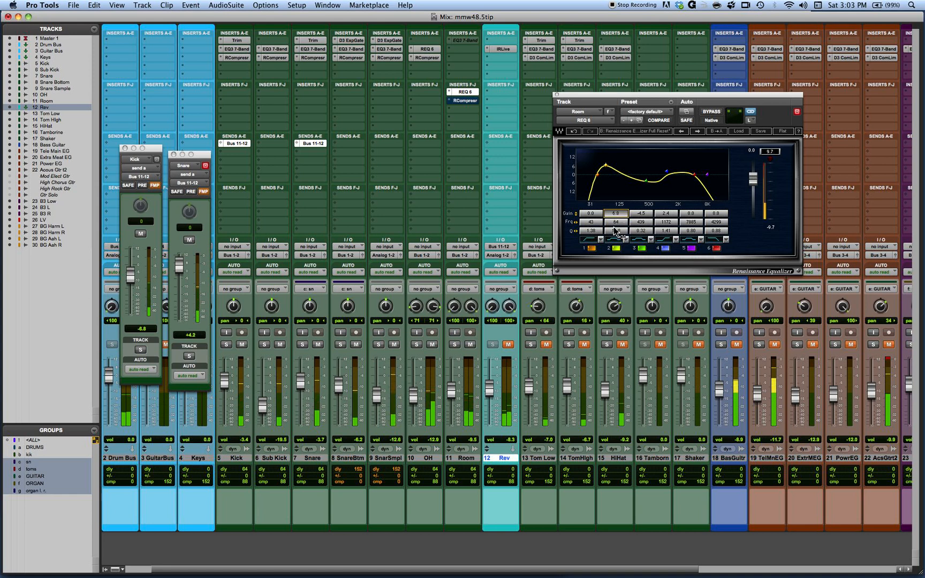
pyautogui.moveTo(616, 231); pyautogui.dragTo(624, 231)
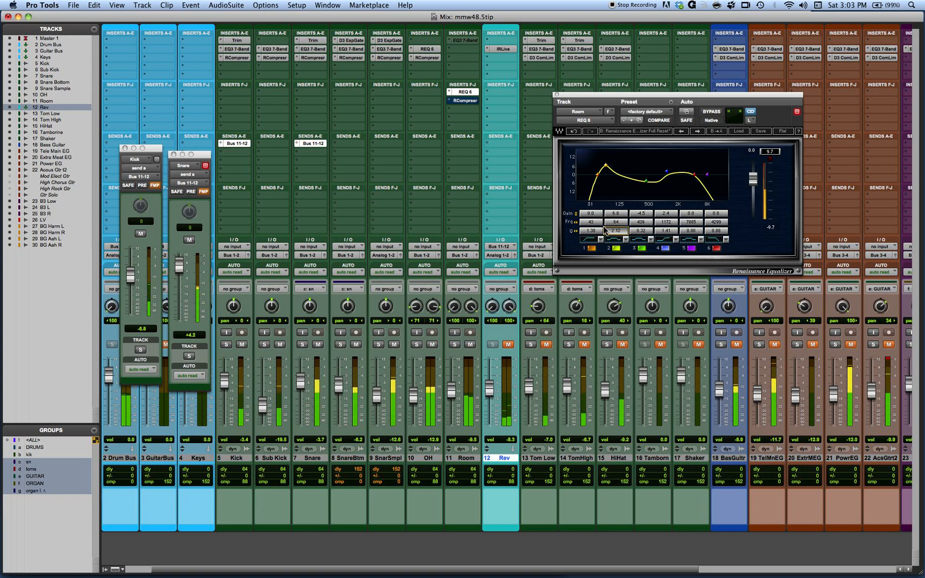
pyautogui.click(616, 248)
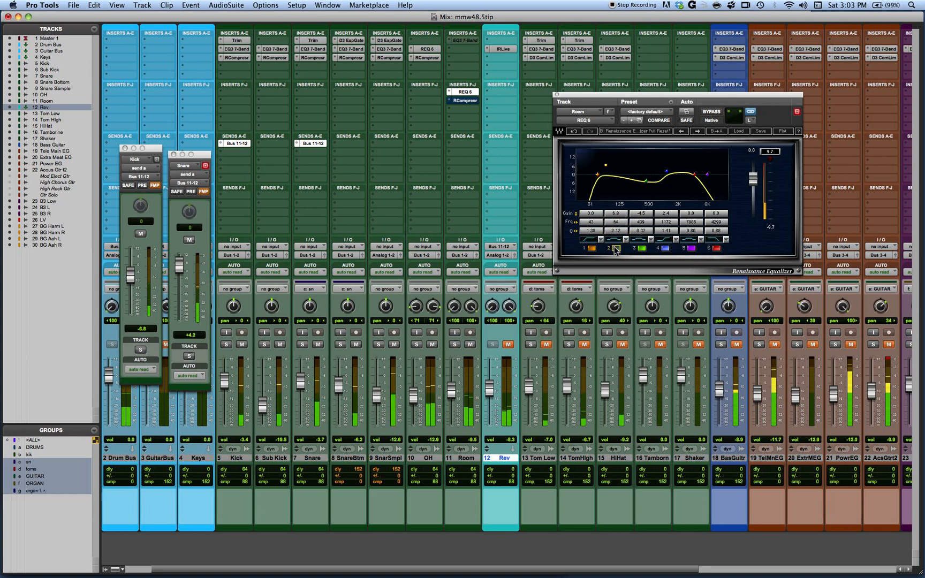
pyautogui.click(615, 249)
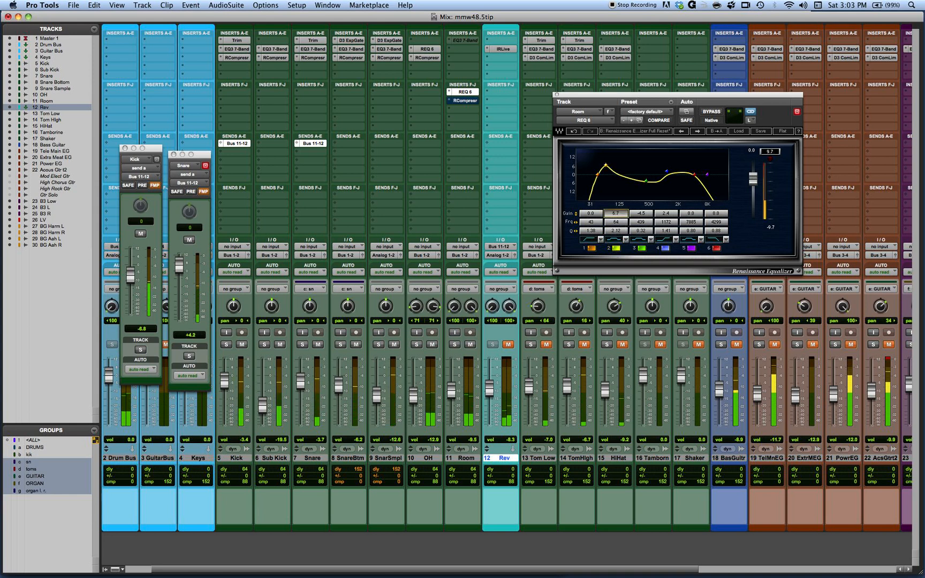
pyautogui.moveTo(616, 214); pyautogui.dragTo(616, 218)
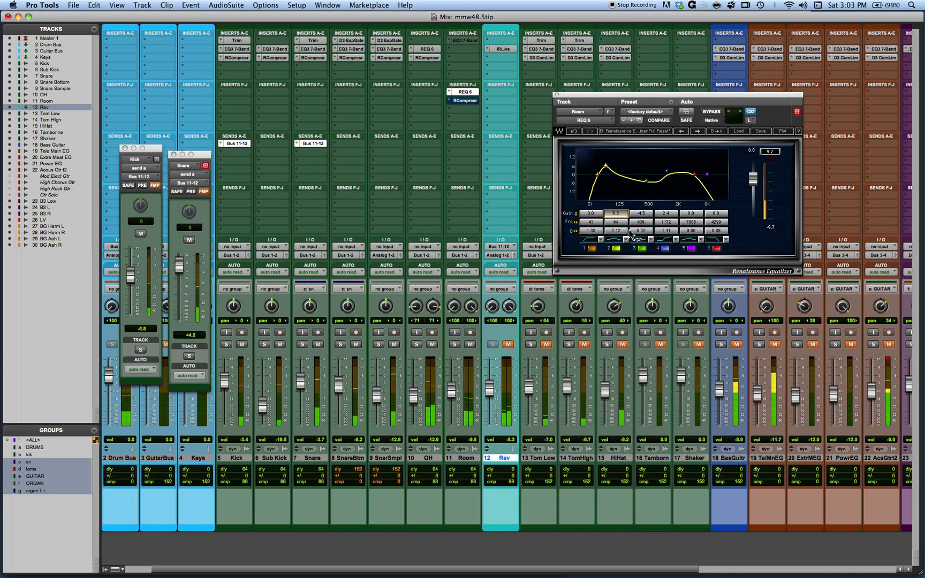
# Step: Set band 4's gain to 0.9 dB, comparing the sound with the band switched off and on
pyautogui.click(690, 249)
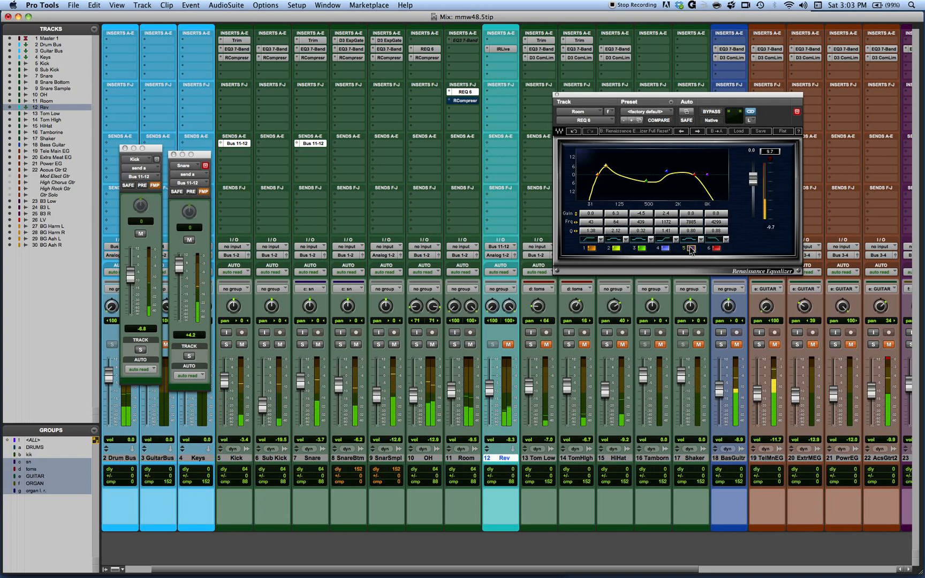
pyautogui.click(665, 248)
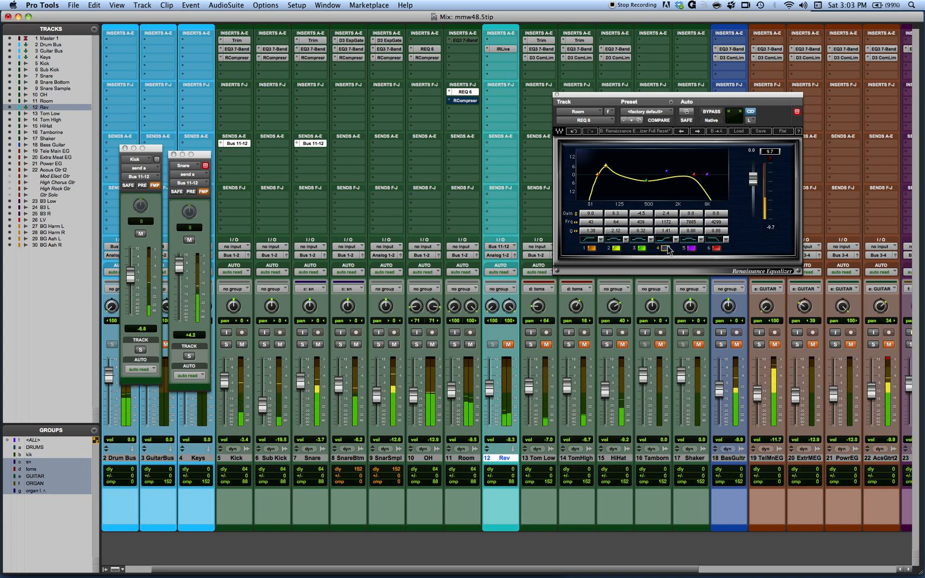
pyautogui.click(666, 248)
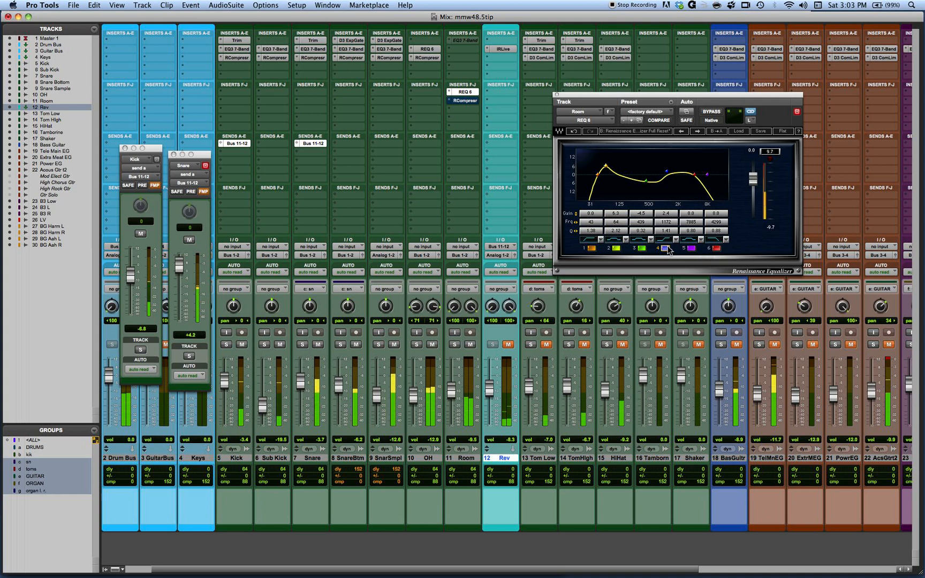
pyautogui.moveTo(667, 213); pyautogui.dragTo(668, 221)
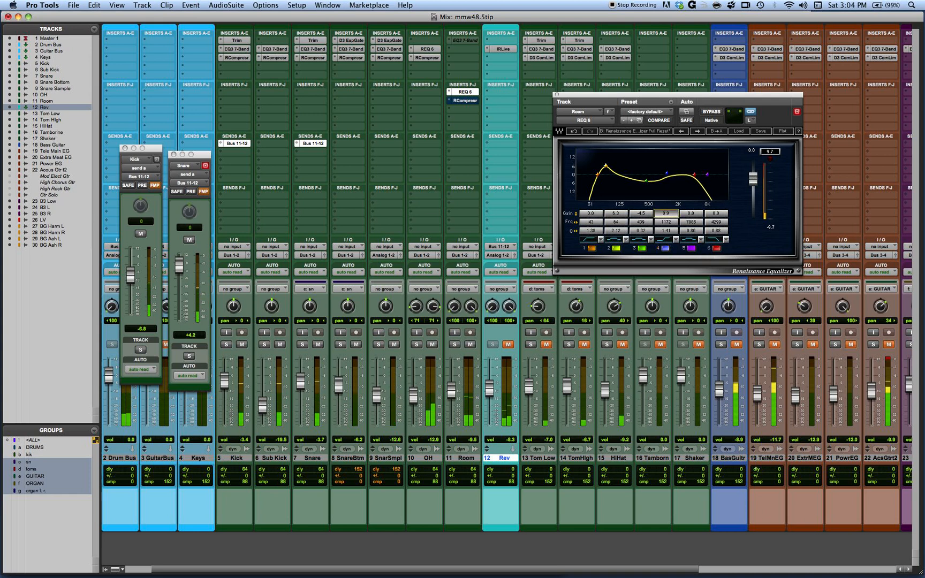
pyautogui.click(666, 248)
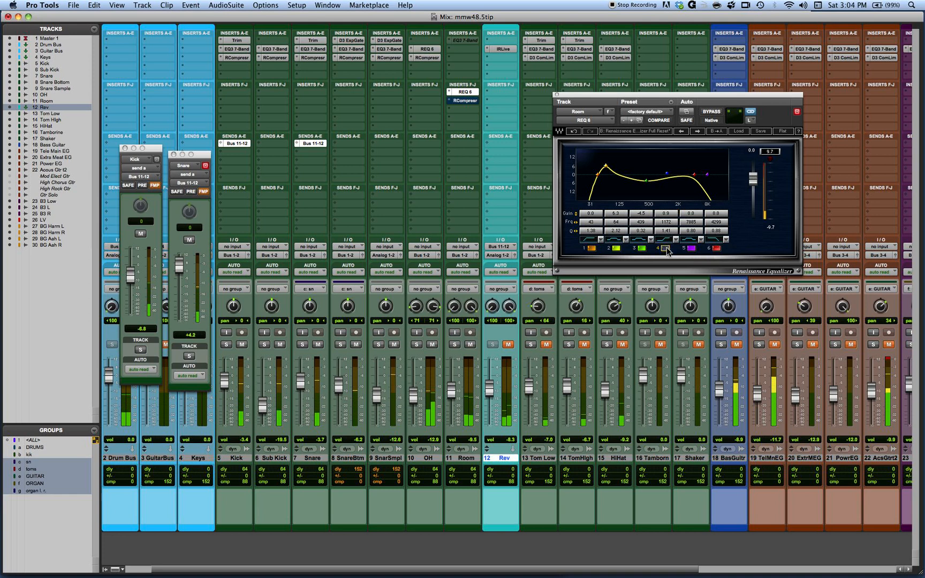
pyautogui.click(666, 248)
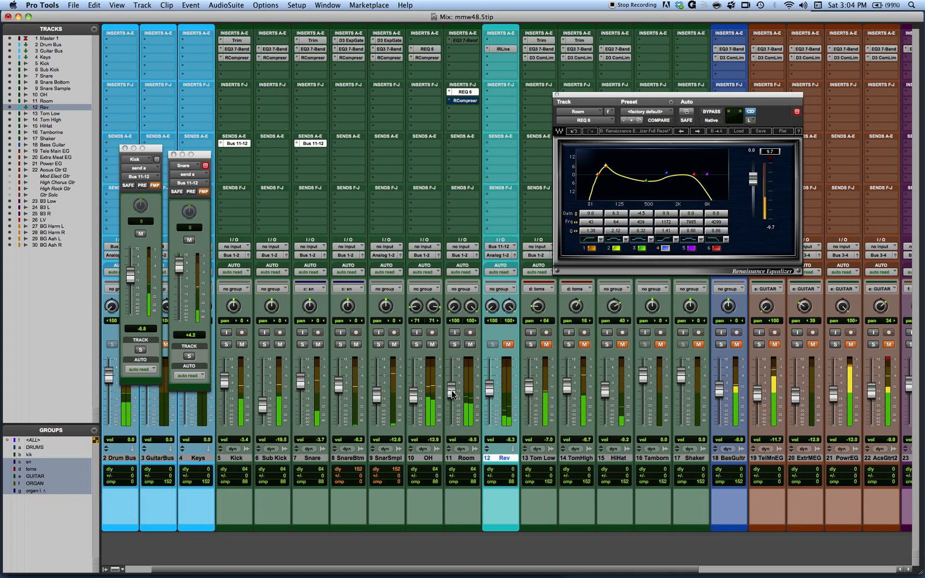
# Step: Set band 6's Q to 0.71 and settle the Room fader at about -9.0 dB, checking the mix with it fully down
pyautogui.moveTo(452, 395)
pyautogui.mouseDown()
pyautogui.moveTo(448, 446)
pyautogui.moveTo(452, 396)
pyautogui.mouseUp()
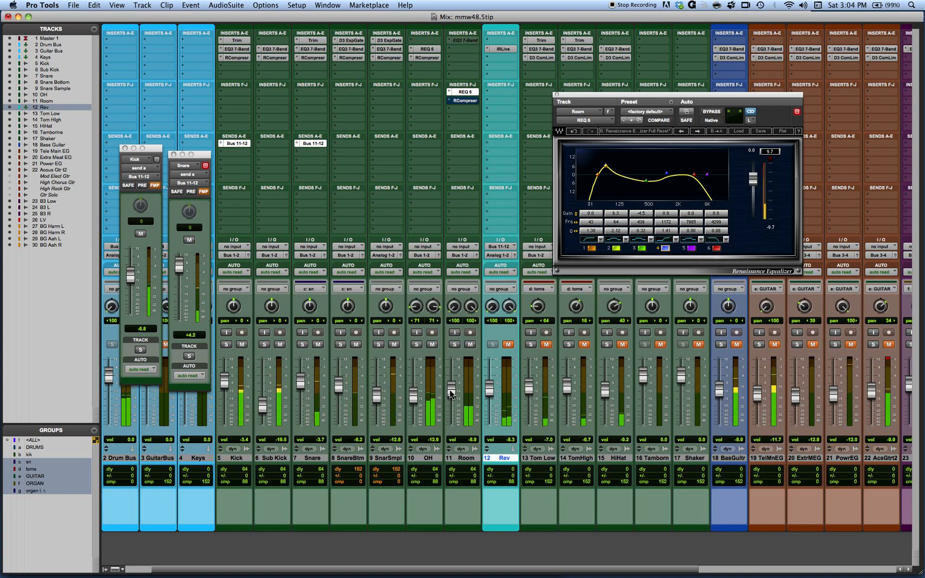
pyautogui.moveTo(449, 386); pyautogui.dragTo(452, 417)
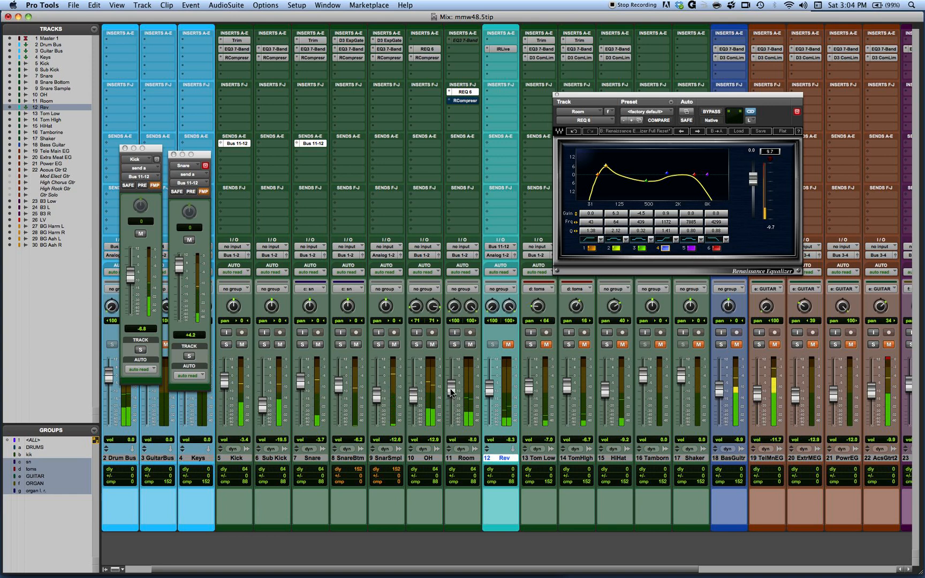
pyautogui.moveTo(718, 231)
pyautogui.mouseDown()
pyautogui.moveTo(727, 231)
pyautogui.moveTo(710, 231)
pyautogui.mouseUp()
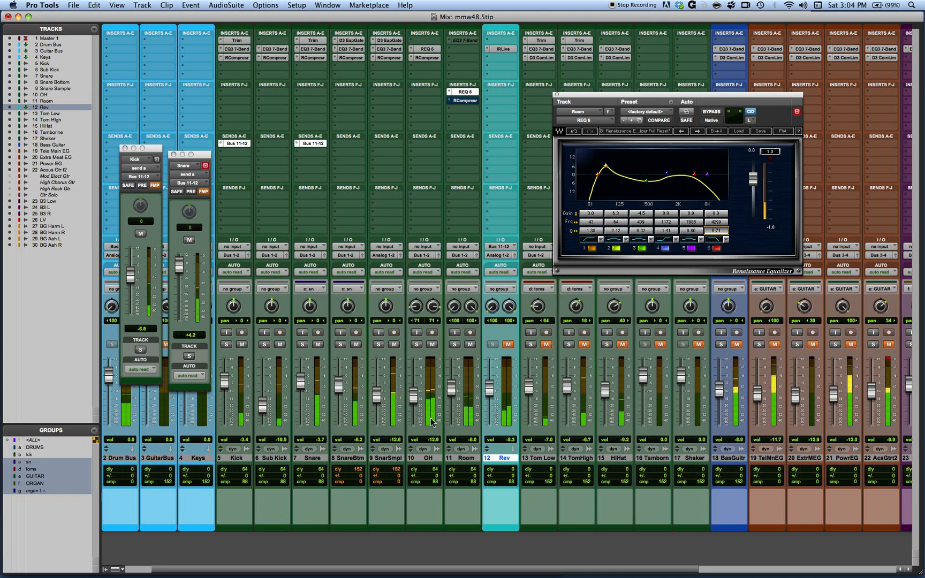
pyautogui.moveTo(452, 389); pyautogui.dragTo(452, 474)
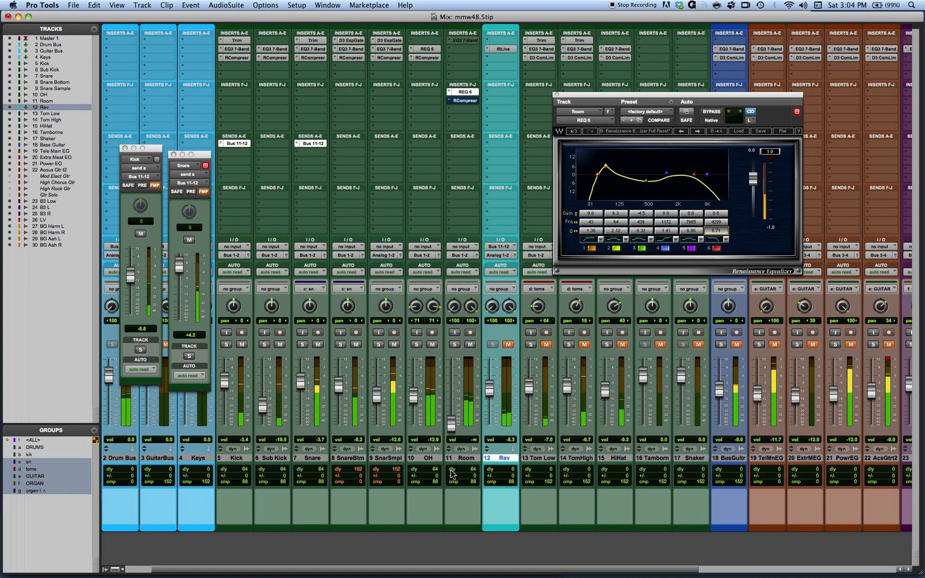
pyautogui.moveTo(451, 423); pyautogui.dragTo(450, 394)
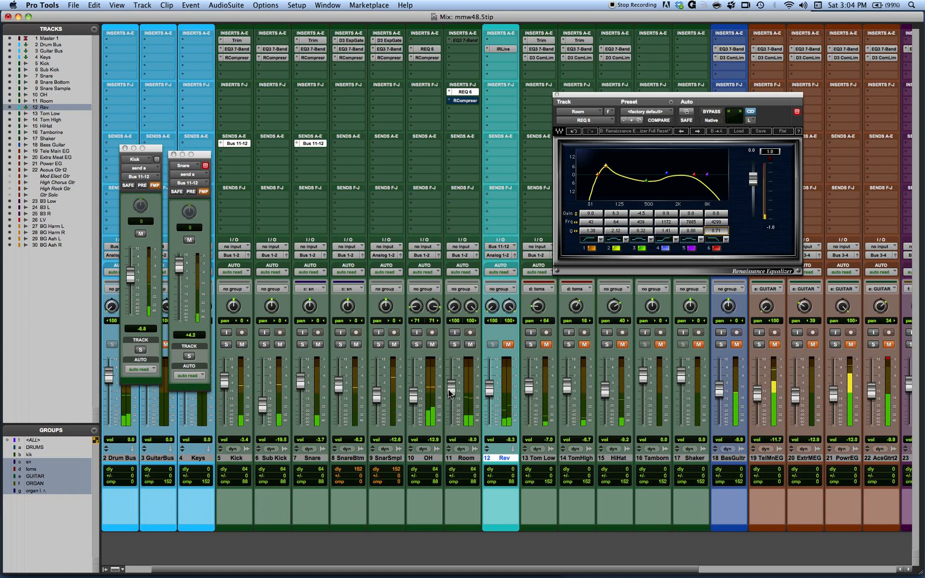
# Step: Set band 6's frequency to 3615 Hz and the Room fader to -8.3 dB, muting and unmuting Room to compare
pyautogui.moveTo(718, 221); pyautogui.dragTo(718, 234)
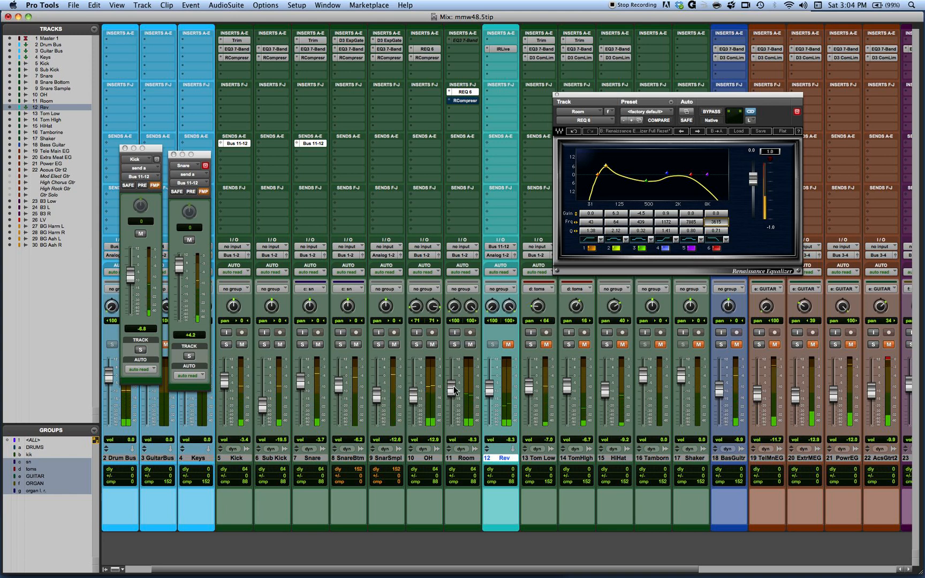
pyautogui.click(471, 345)
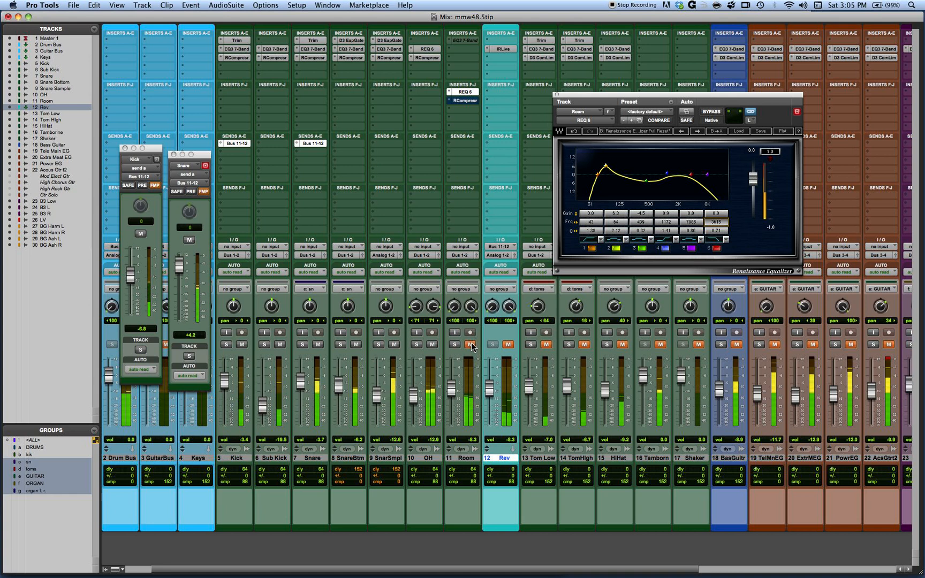
pyautogui.click(471, 344)
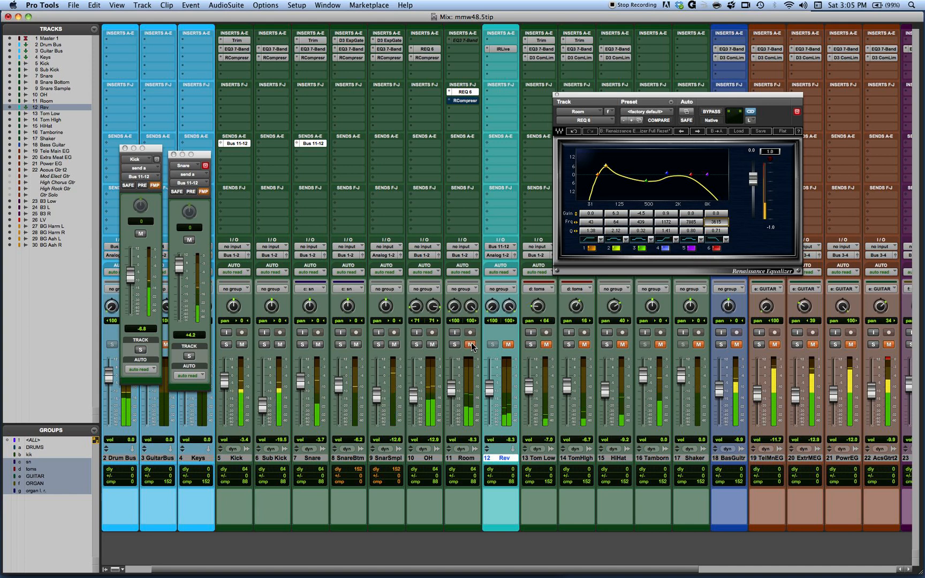
pyautogui.click(471, 345)
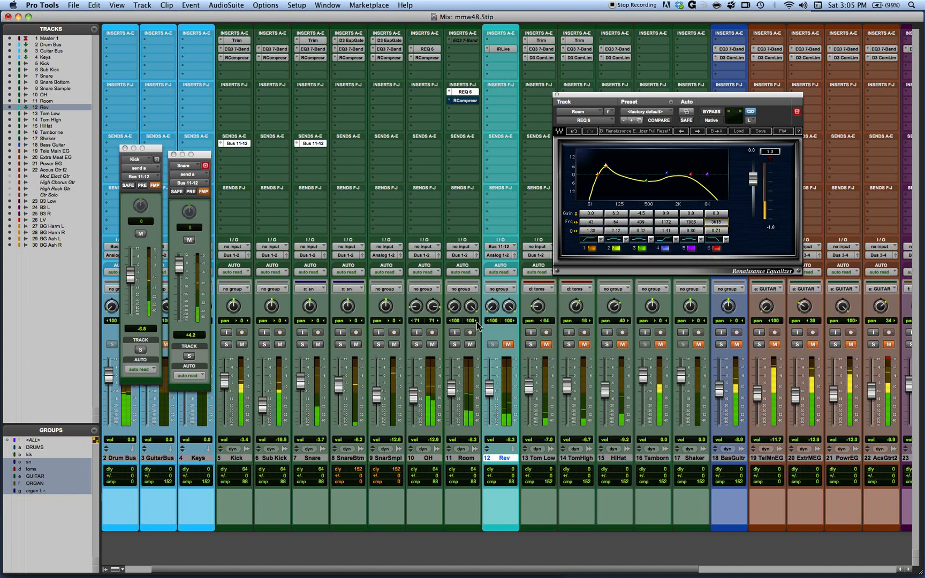
pyautogui.click(469, 345)
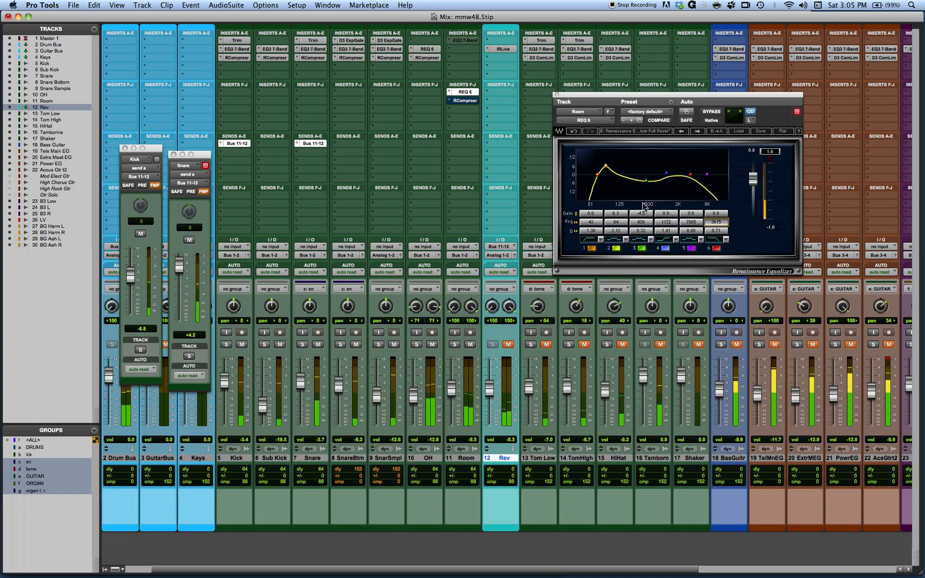
# Step: Set band 3's gain to -5.3 dB and compare the mix with the Room track muted and unmuted
pyautogui.moveTo(644, 213); pyautogui.dragTo(644, 217)
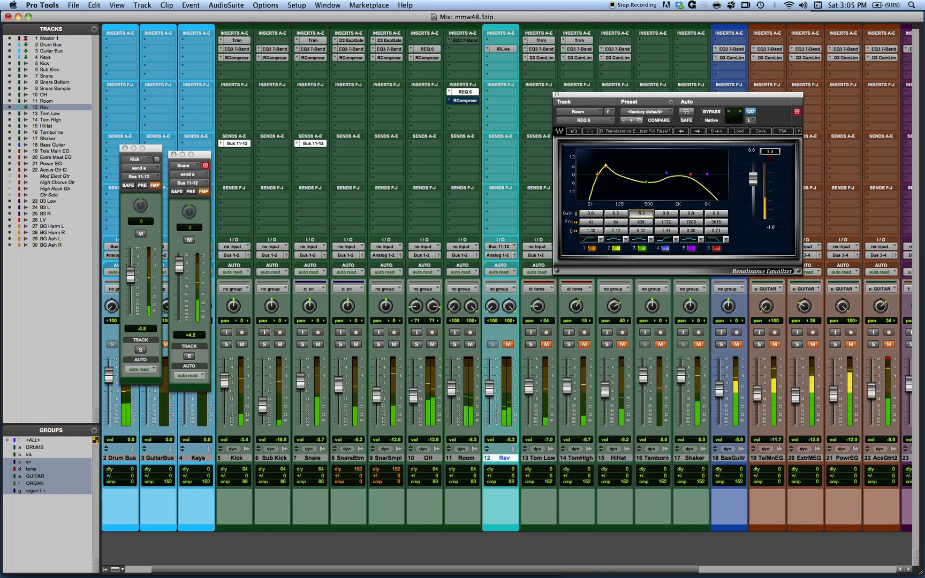
pyautogui.click(471, 345)
pyautogui.moveTo(451, 393); pyautogui.dragTo(452, 391)
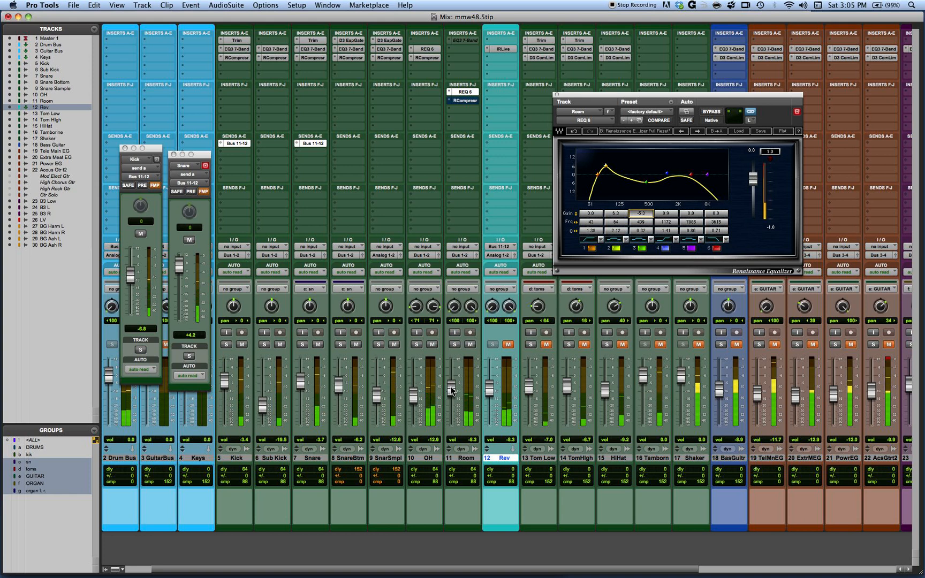
pyautogui.click(471, 345)
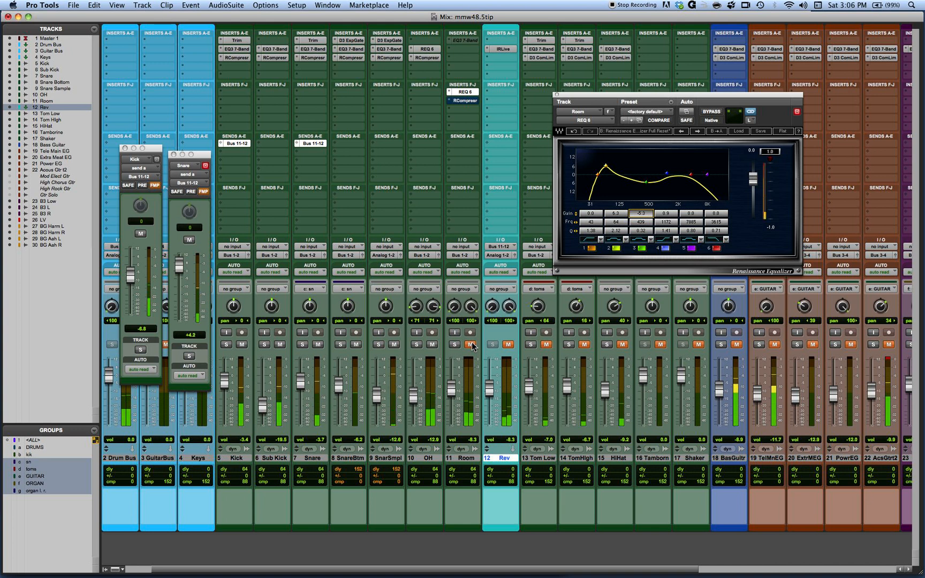
pyautogui.click(471, 345)
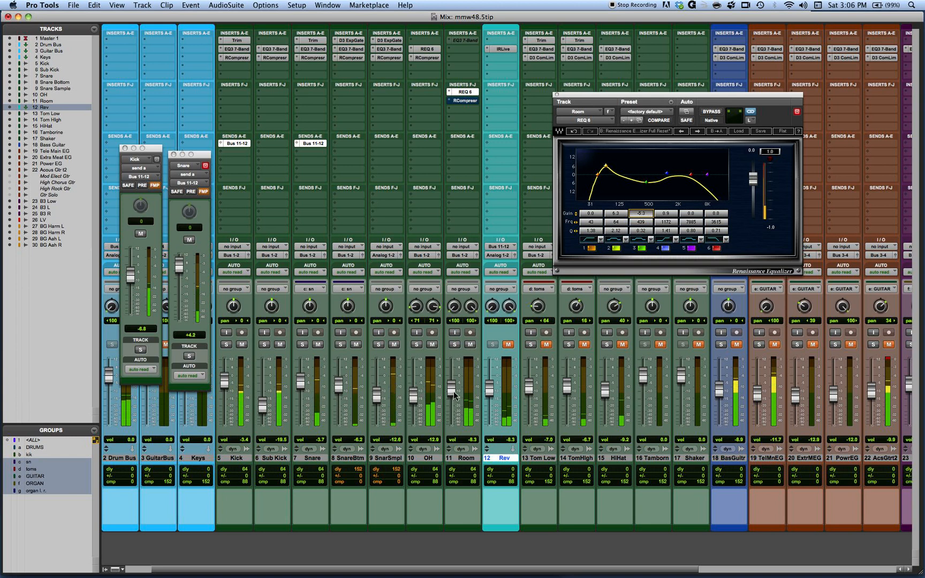
# Step: Settle the Room fader at -10.7 dB, checking the mix with the track muted and with it raised to about -2.2 dB
pyautogui.moveTo(454, 395); pyautogui.dragTo(455, 400)
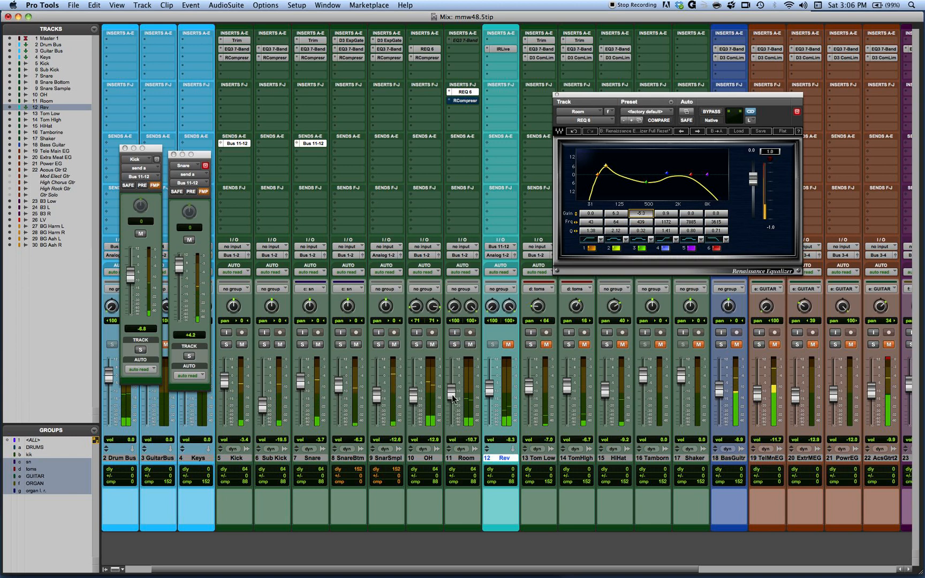
pyautogui.click(467, 345)
pyautogui.click(466, 346)
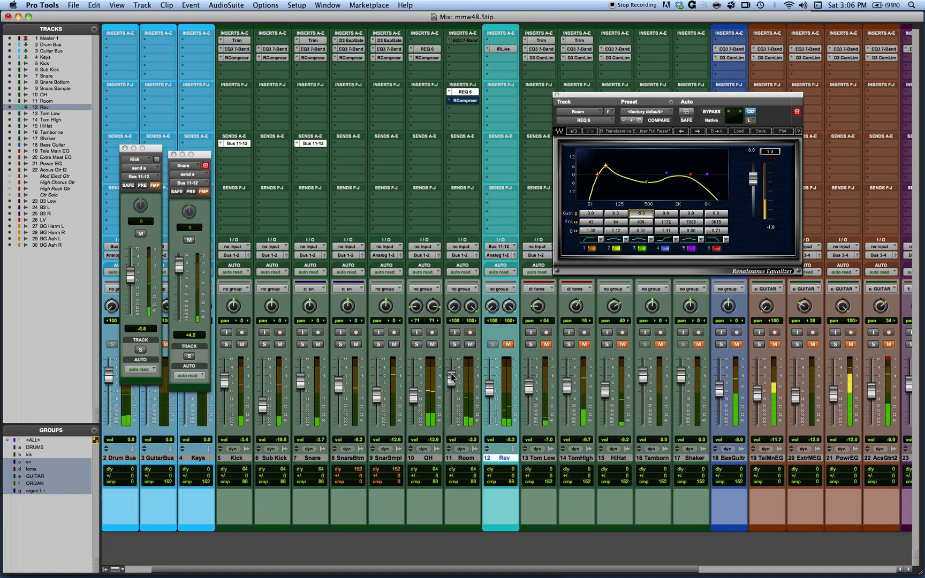
pyautogui.moveTo(452, 375); pyautogui.dragTo(453, 391)
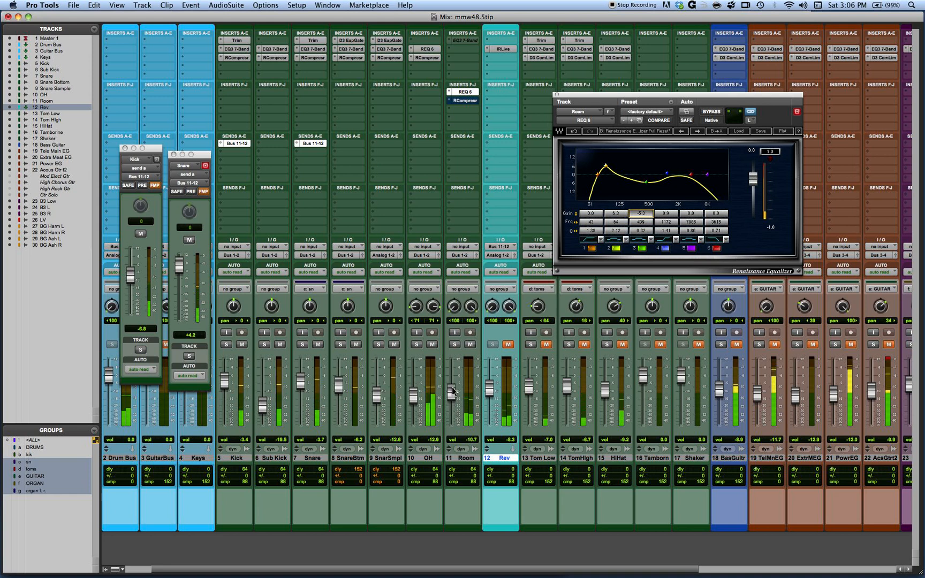
pyautogui.click(469, 345)
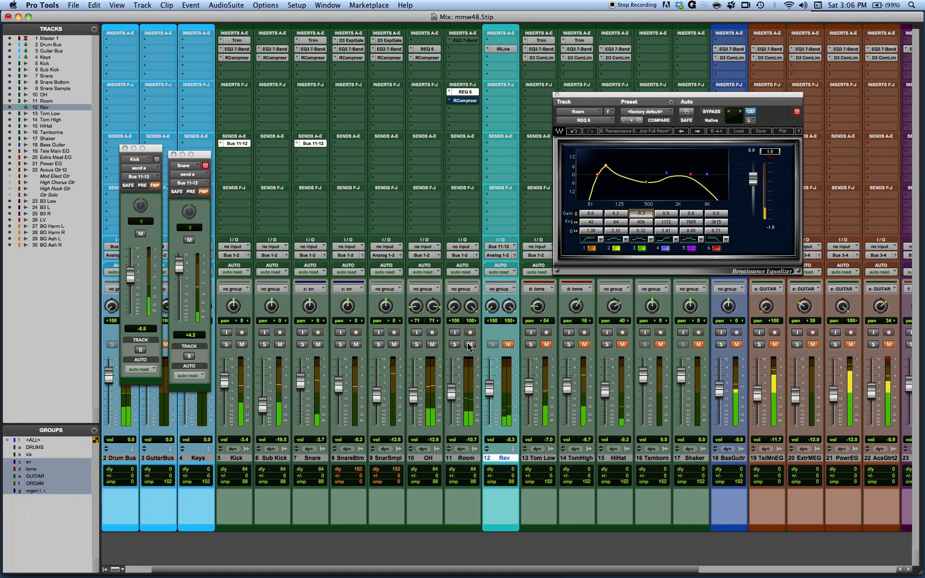
pyautogui.click(469, 345)
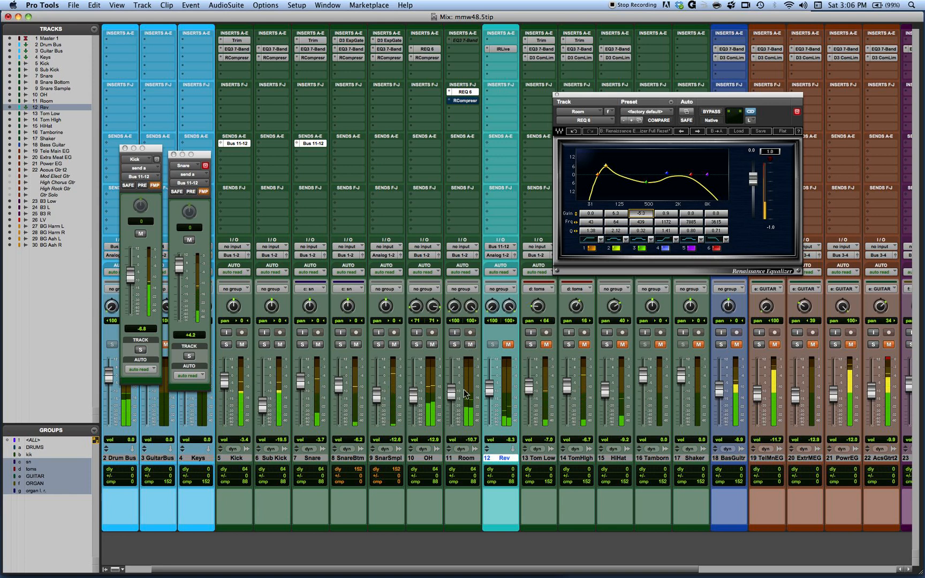
# Step: Open the Room track's Renaissance Compressor, take it out of bypass, and set its threshold to -21.3
pyautogui.click(465, 101)
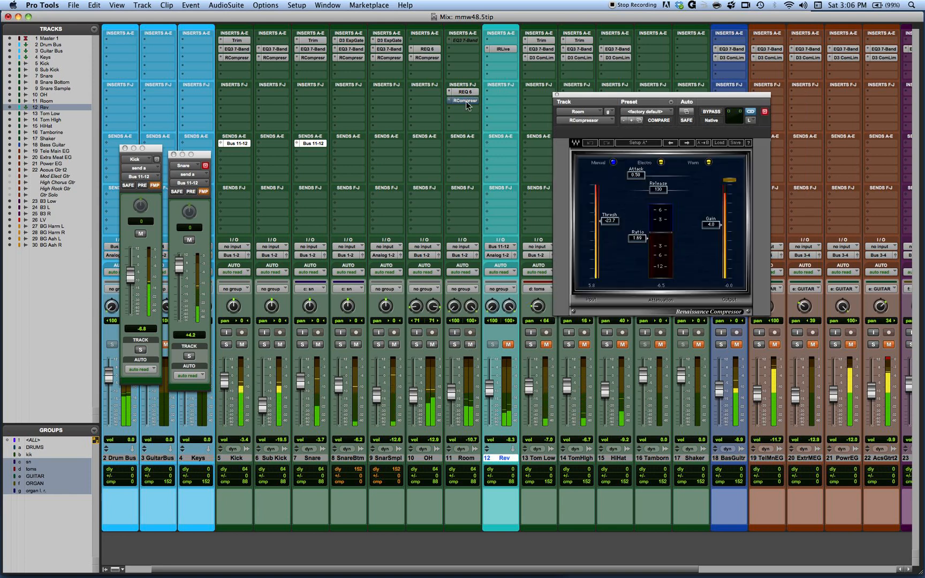
pyautogui.click(712, 112)
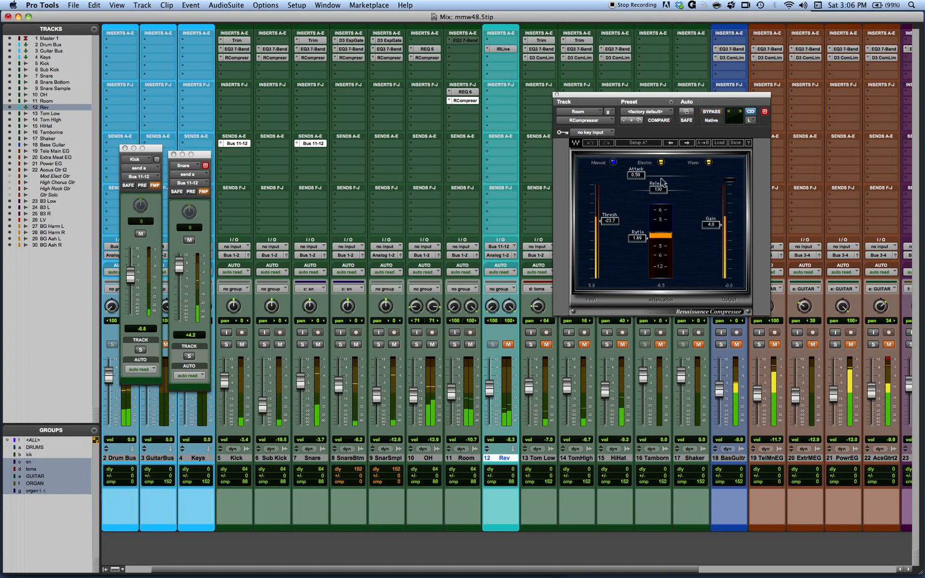
pyautogui.moveTo(611, 220); pyautogui.dragTo(612, 217)
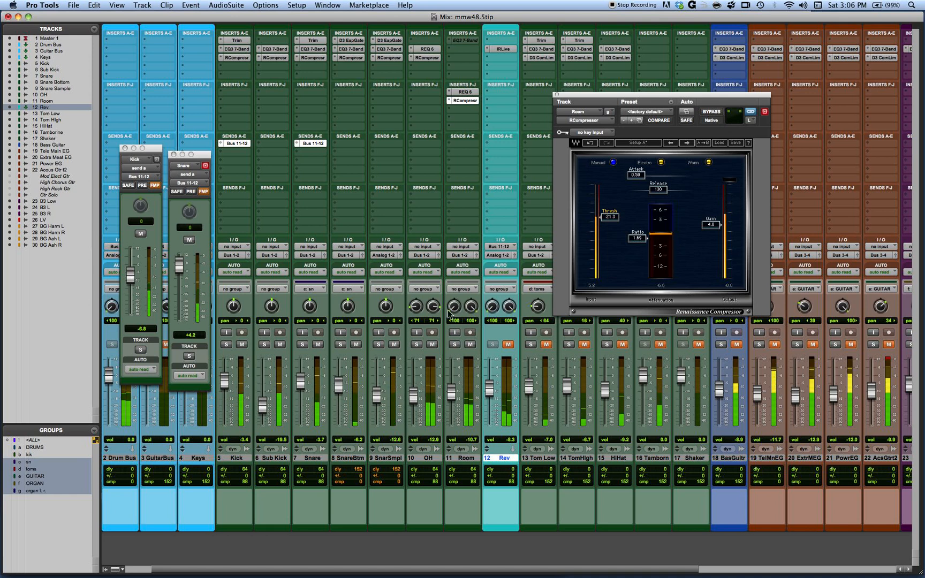
# Step: Copy compressor setup A to B, and in setup B set ratio 0.50, gain -4.2, release 245 and threshold -21.3
pyautogui.click(697, 143)
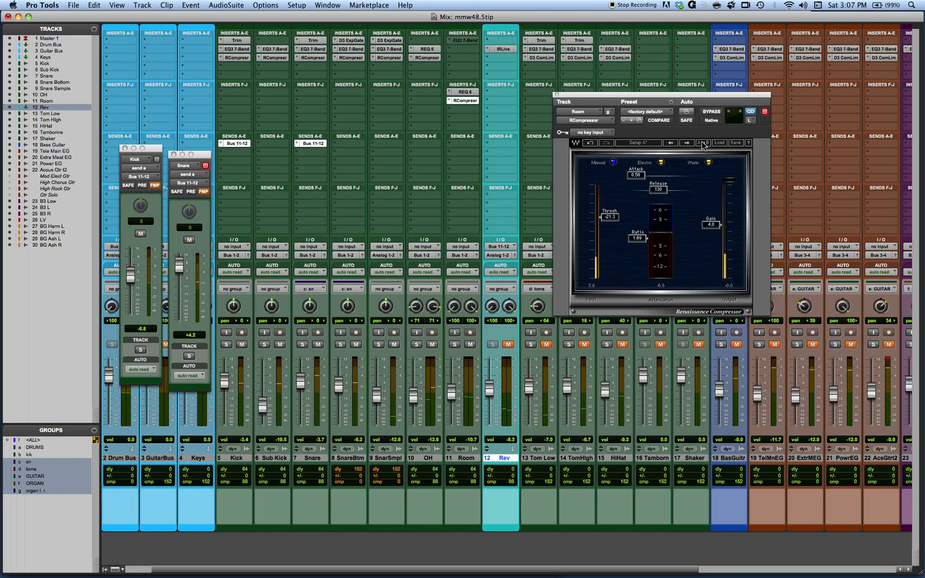
pyautogui.moveTo(641, 236); pyautogui.dragTo(643, 205)
pyautogui.moveTo(707, 225); pyautogui.dragTo(708, 237)
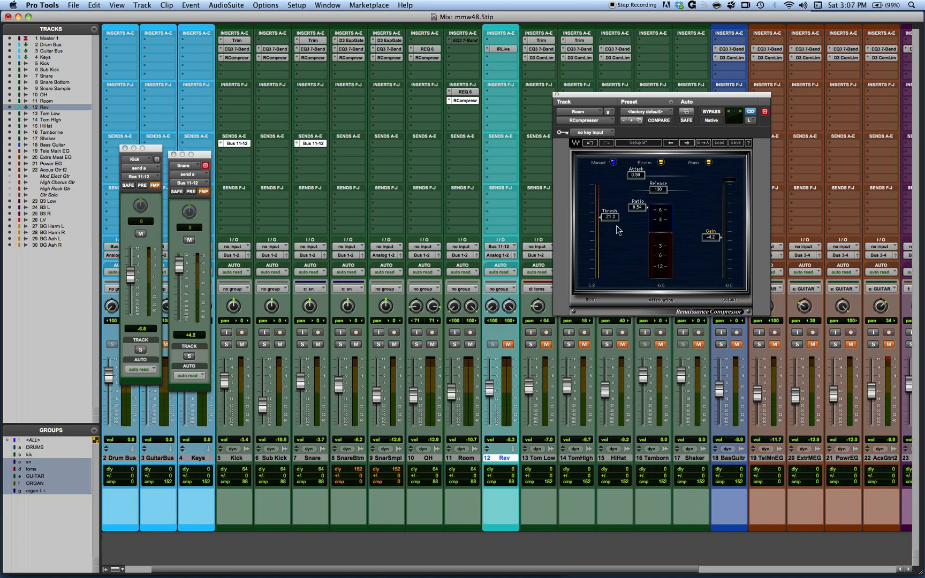
pyautogui.moveTo(601, 217); pyautogui.dragTo(600, 216)
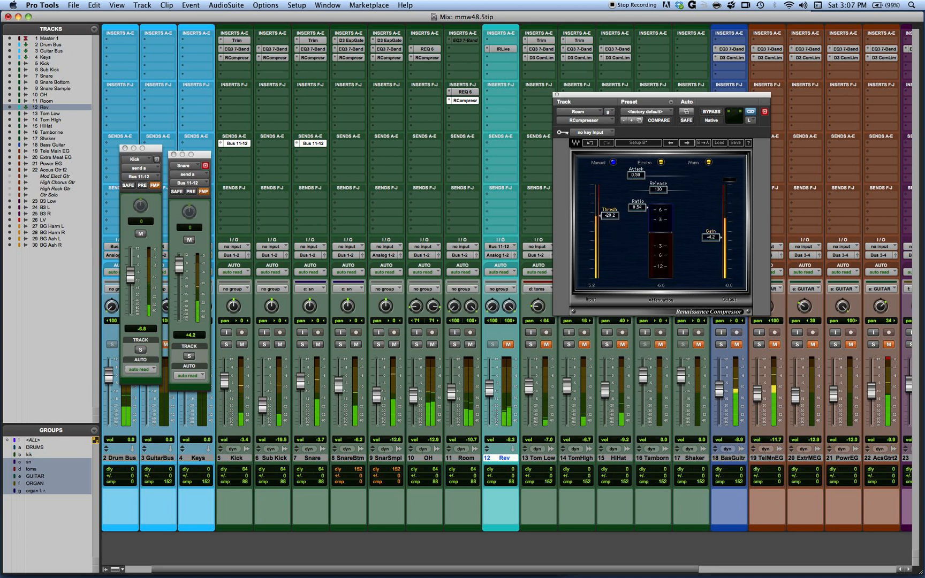
pyautogui.moveTo(659, 194); pyautogui.dragTo(662, 190)
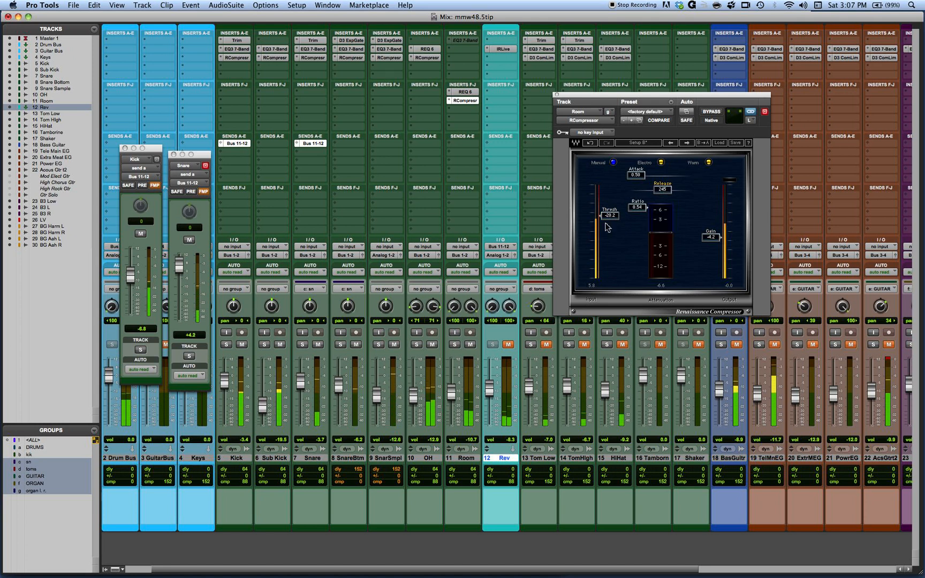
pyautogui.moveTo(602, 216); pyautogui.dragTo(640, 205)
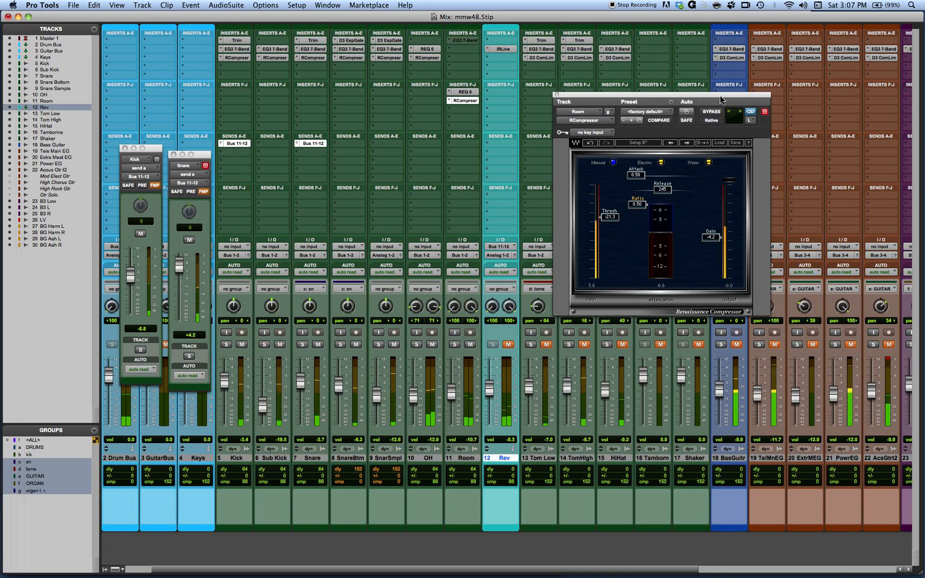
# Step: Set setup B's release to 261, comparing the sound with the compressor bypassed and active
pyautogui.click(712, 113)
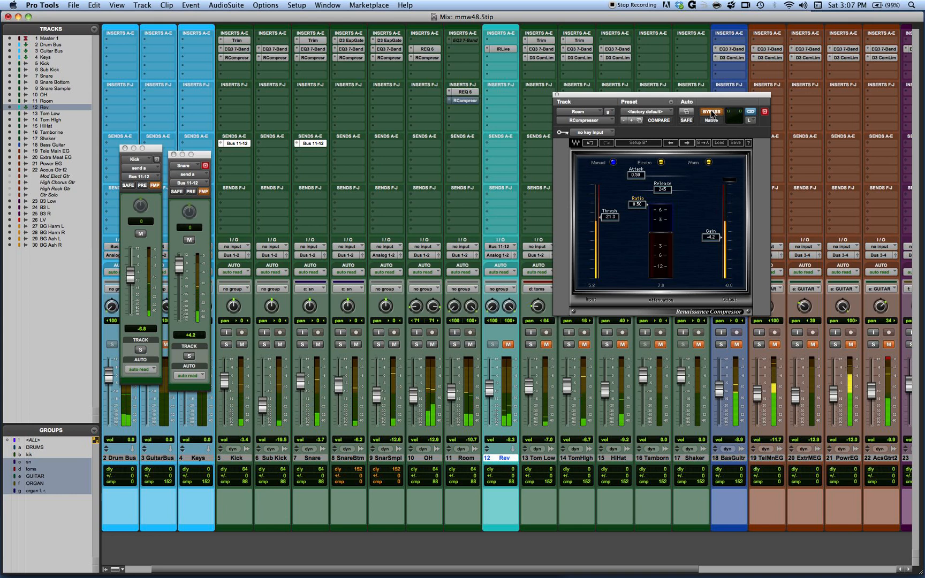
pyautogui.click(712, 112)
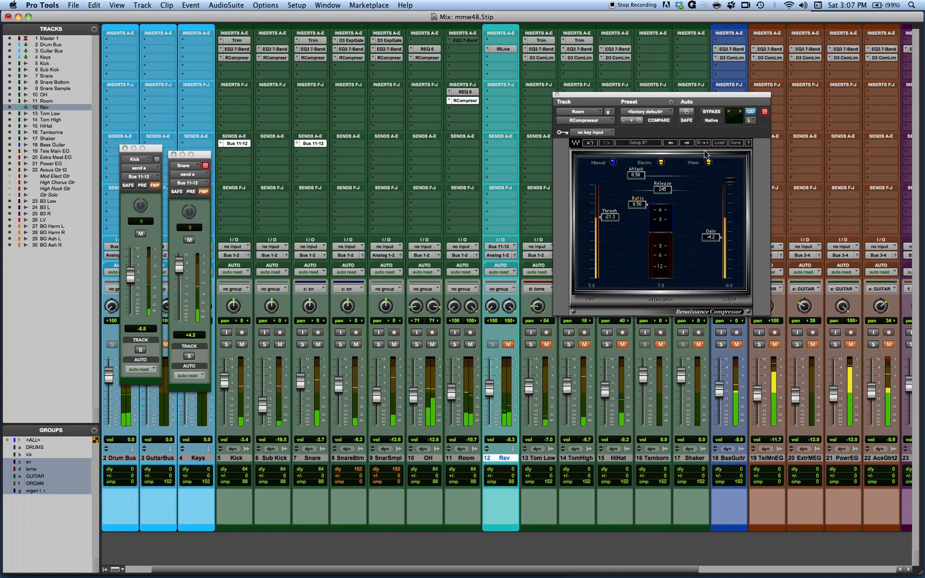
pyautogui.moveTo(701, 177); pyautogui.dragTo(706, 177)
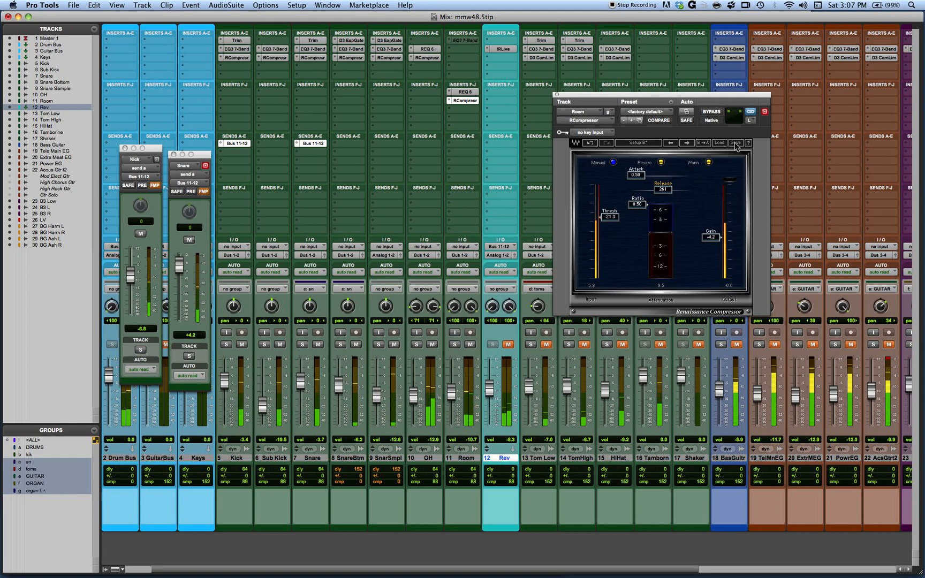
pyautogui.click(712, 112)
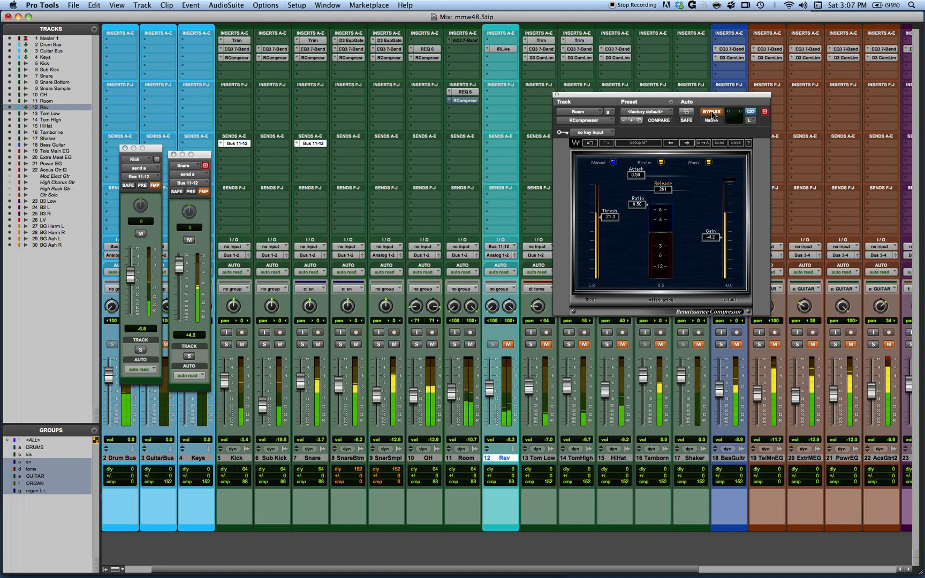
pyautogui.click(712, 113)
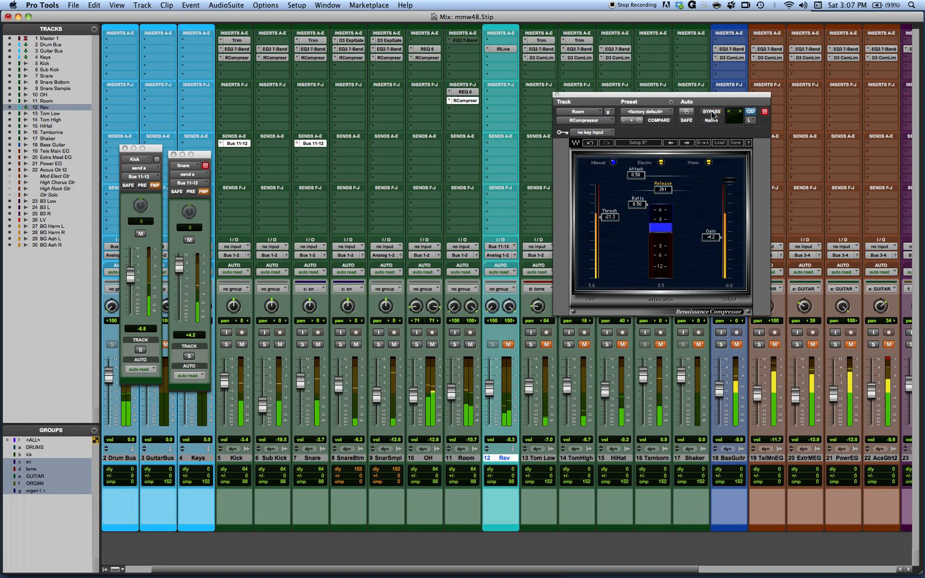
# Step: Alternate between compressor setups A and B to compare them, and set setup A's gain to 3.0
pyautogui.click(655, 144)
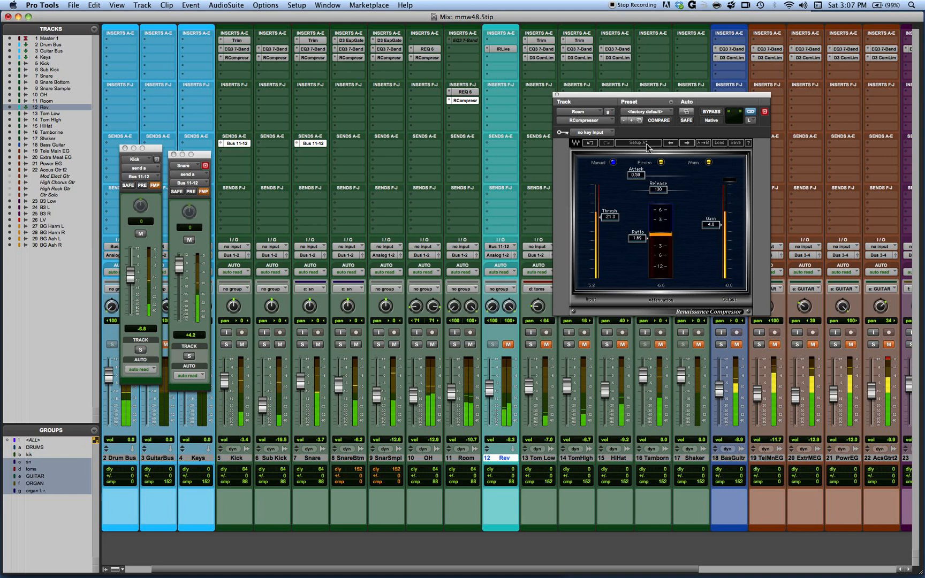
pyautogui.click(647, 145)
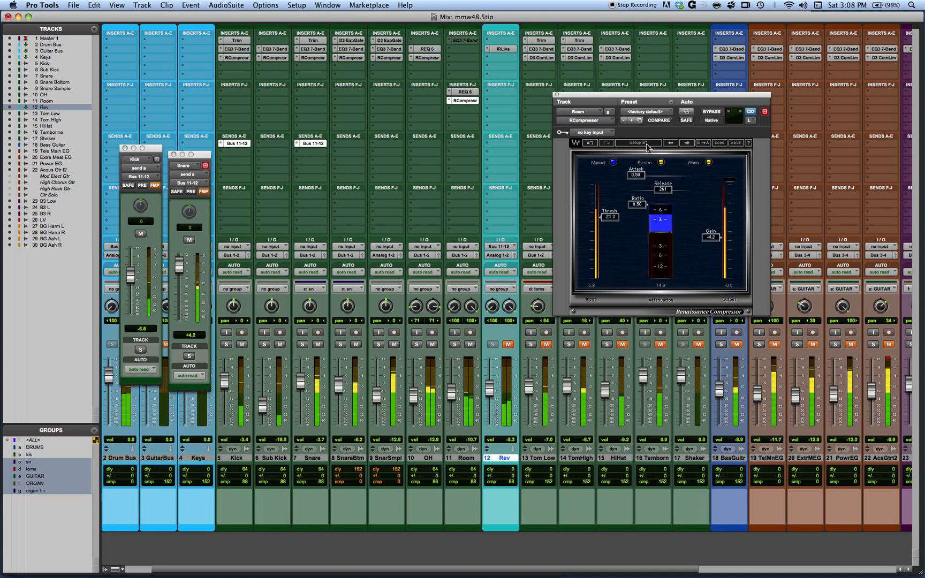
pyautogui.click(647, 145)
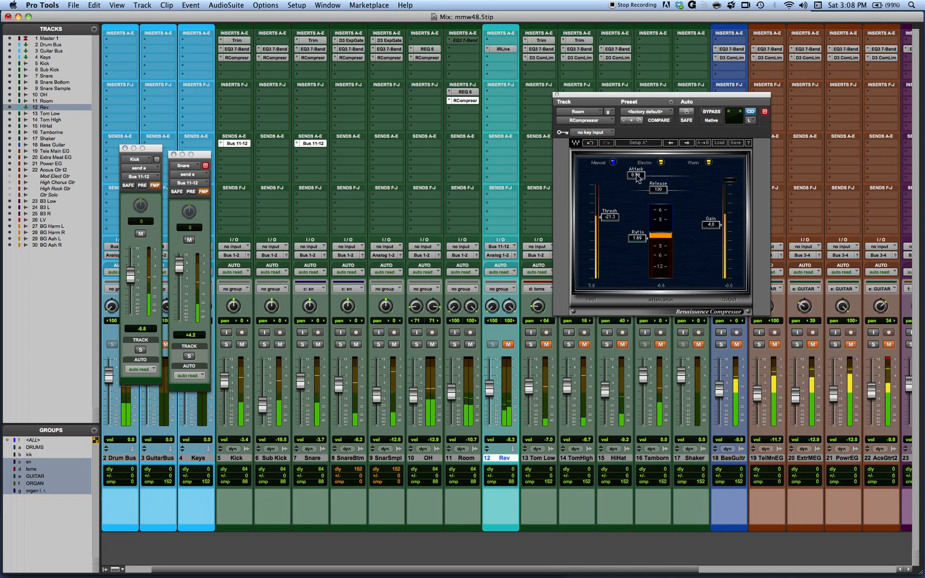
pyautogui.click(646, 144)
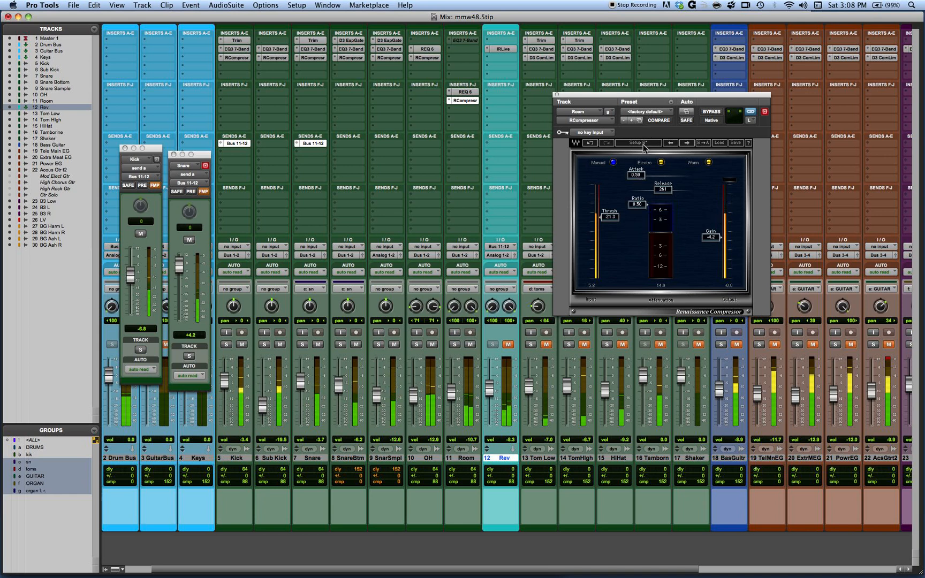
pyautogui.click(642, 145)
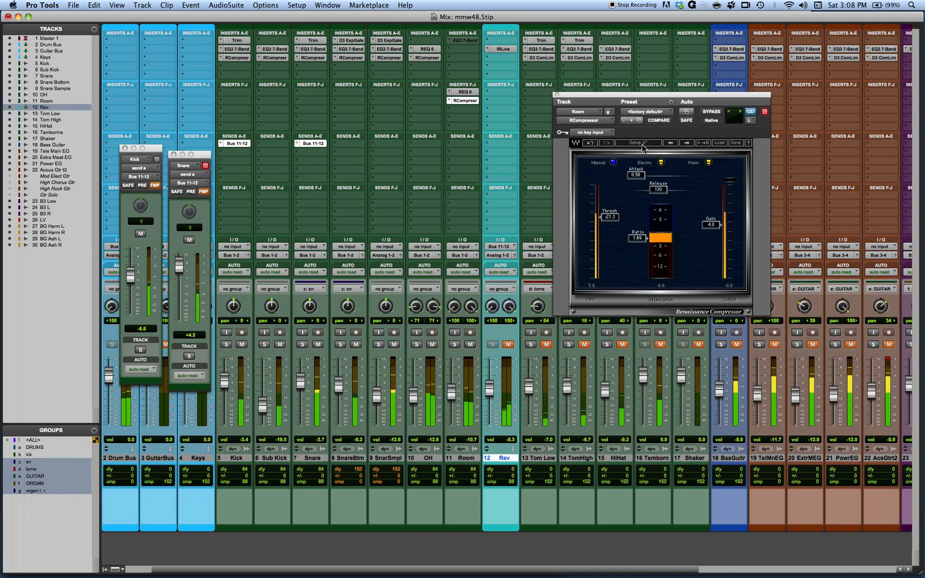
pyautogui.click(643, 144)
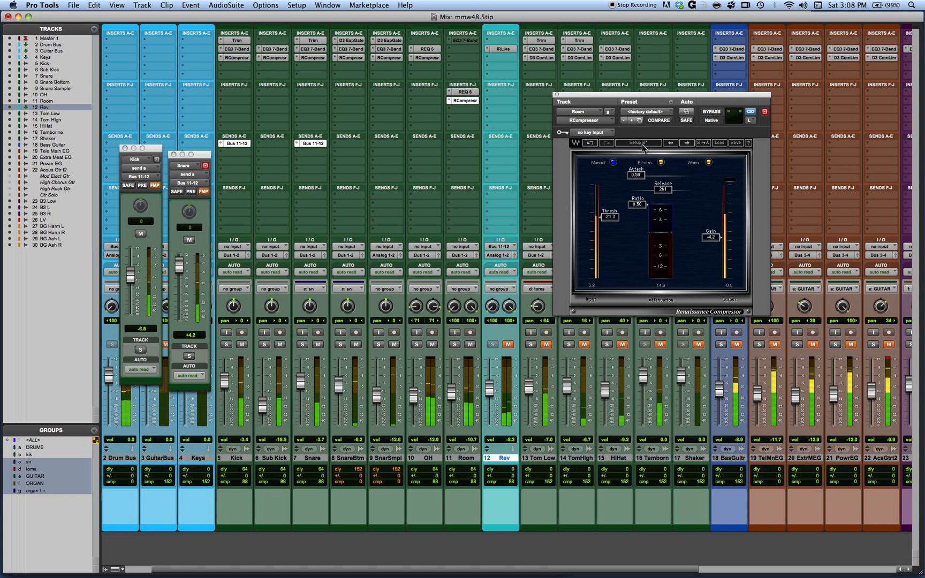
pyautogui.click(647, 144)
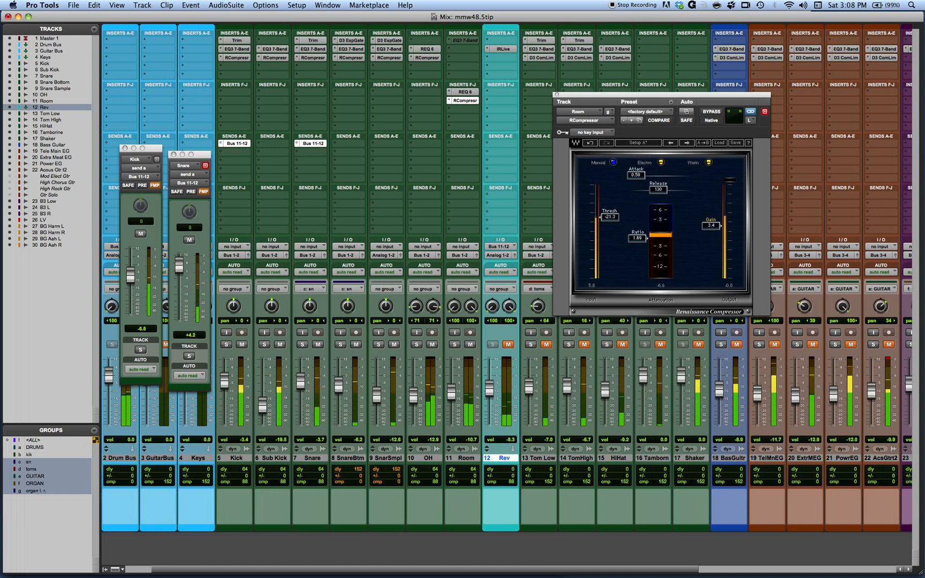
pyautogui.moveTo(711, 225); pyautogui.dragTo(711, 226)
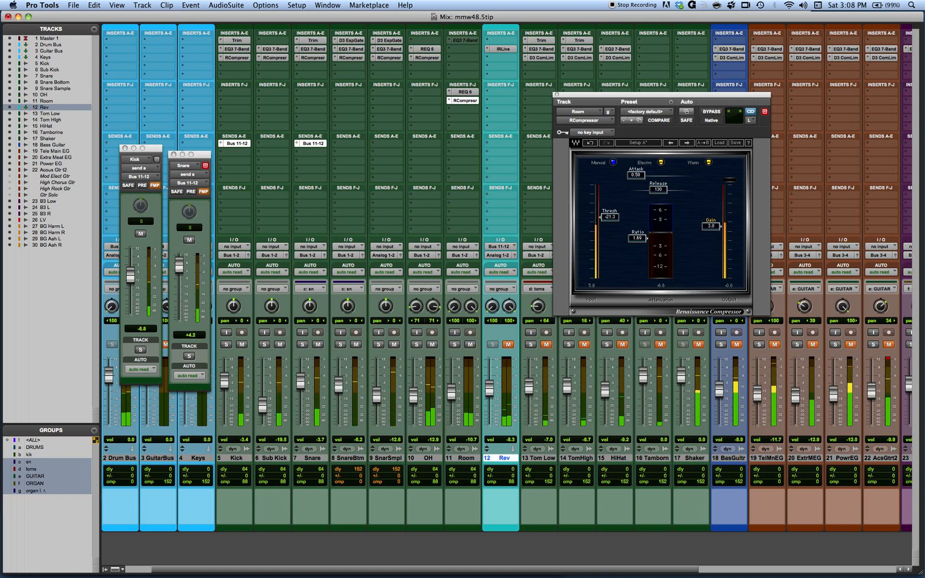
# Step: Audition setup B in Opto and Smooth modes, restore Electro and Warm, and return to setup A
pyautogui.click(643, 143)
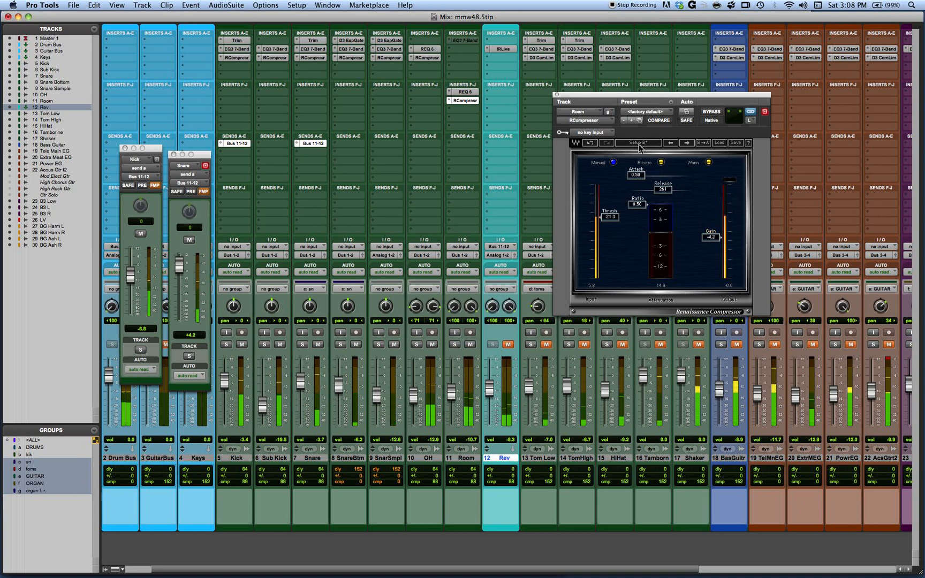
pyautogui.click(709, 163)
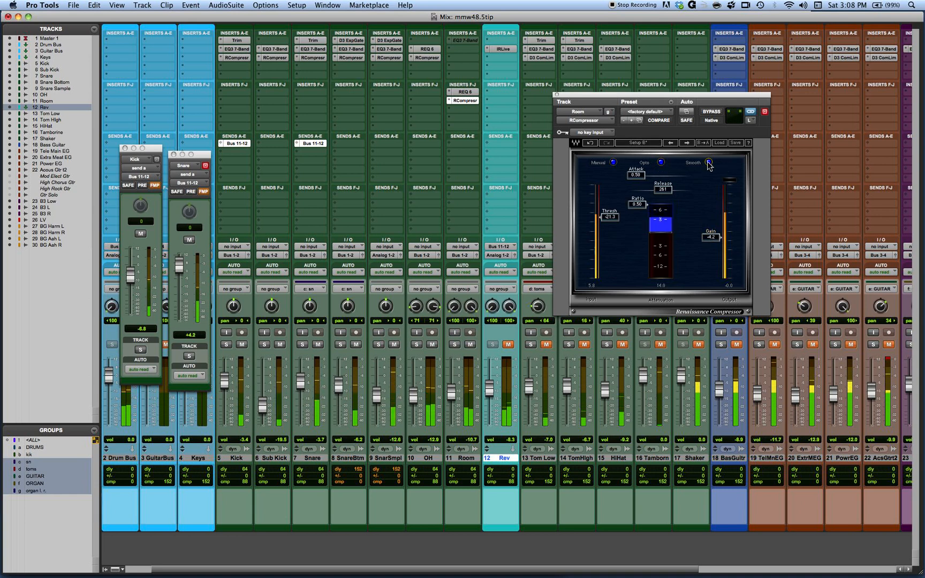
pyautogui.click(709, 163)
pyautogui.click(662, 162)
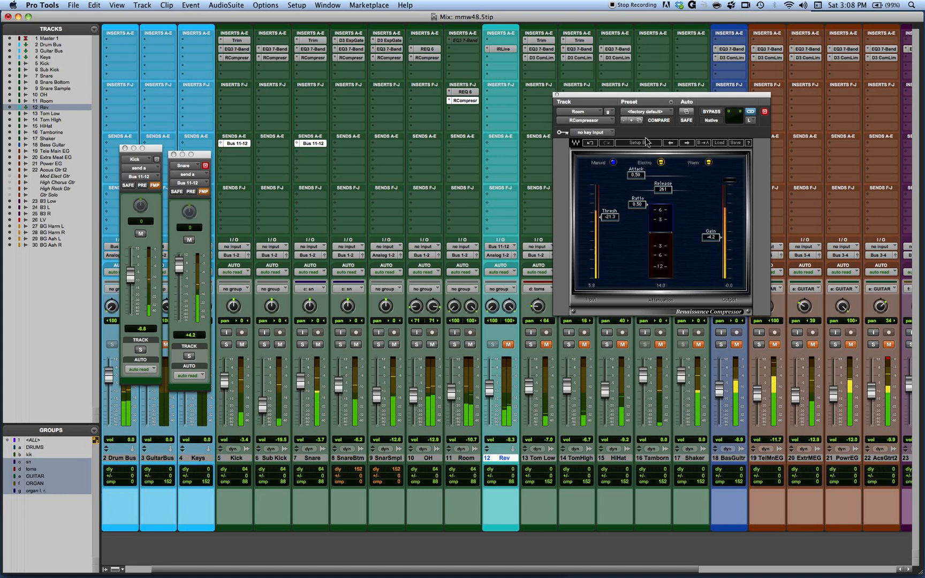
pyautogui.click(646, 144)
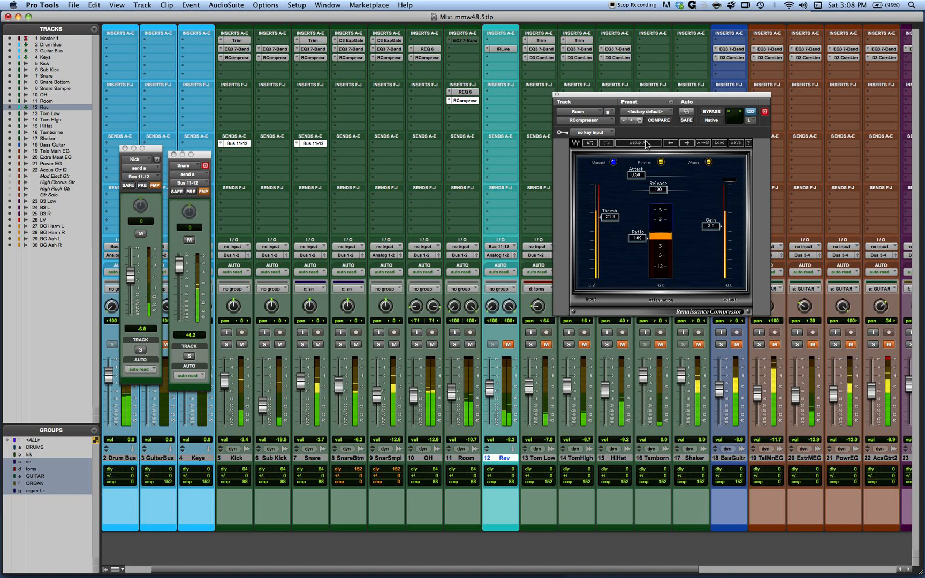